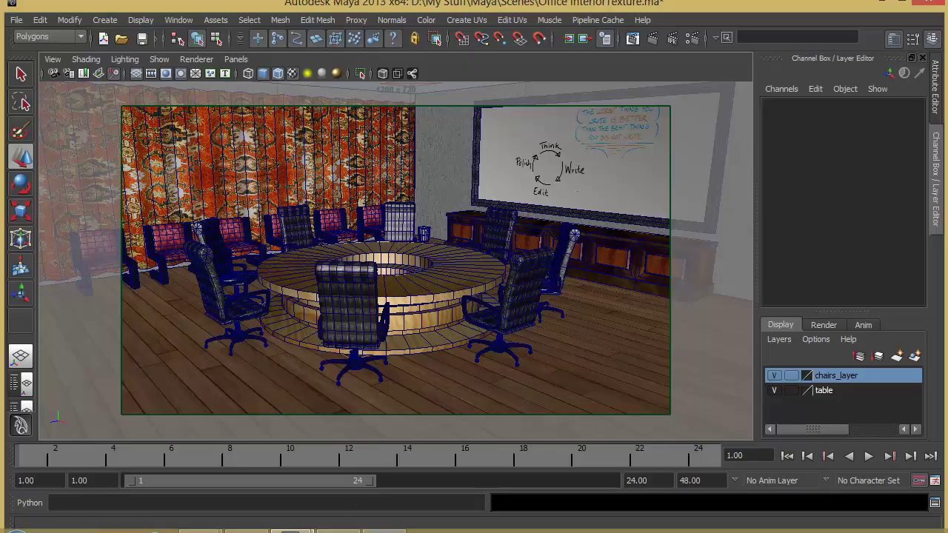
Step: View the multipass.jpg reference image in Windows Photo Viewer, then close it and return to Maya
{"action": "left_click", "coordinate": [384, 530]}
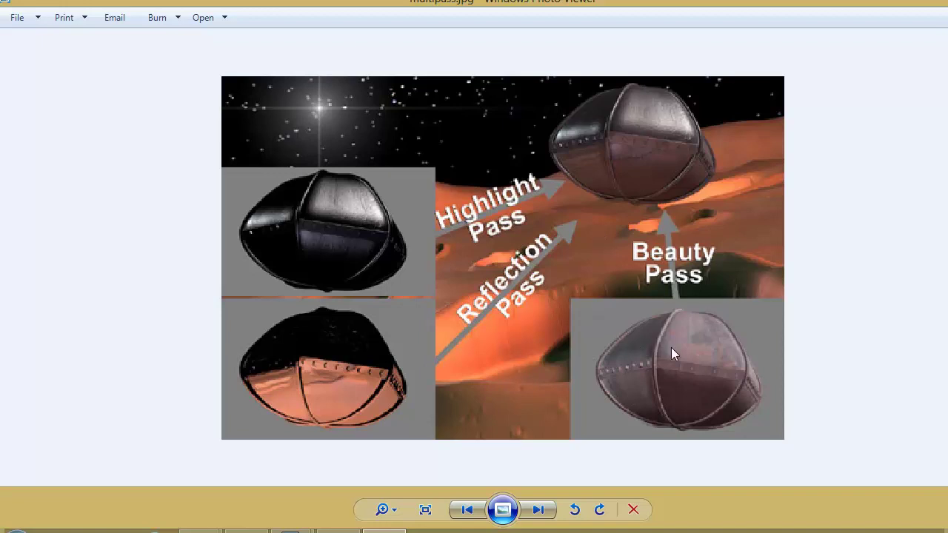
{"action": "key", "text": "alt+F4"}
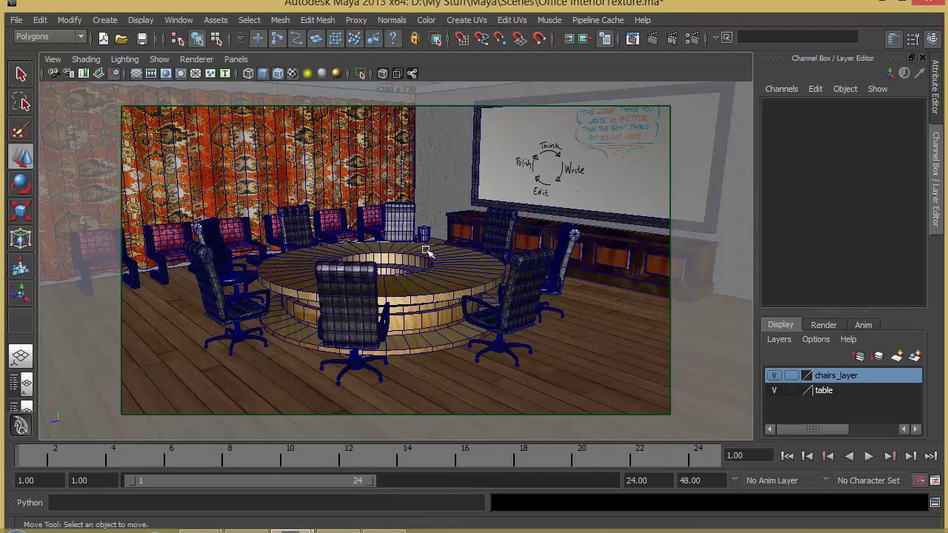
Step: Open the render settings and set the renderer for the master layer to mental ray
{"action": "left_click", "coordinate": [694, 40]}
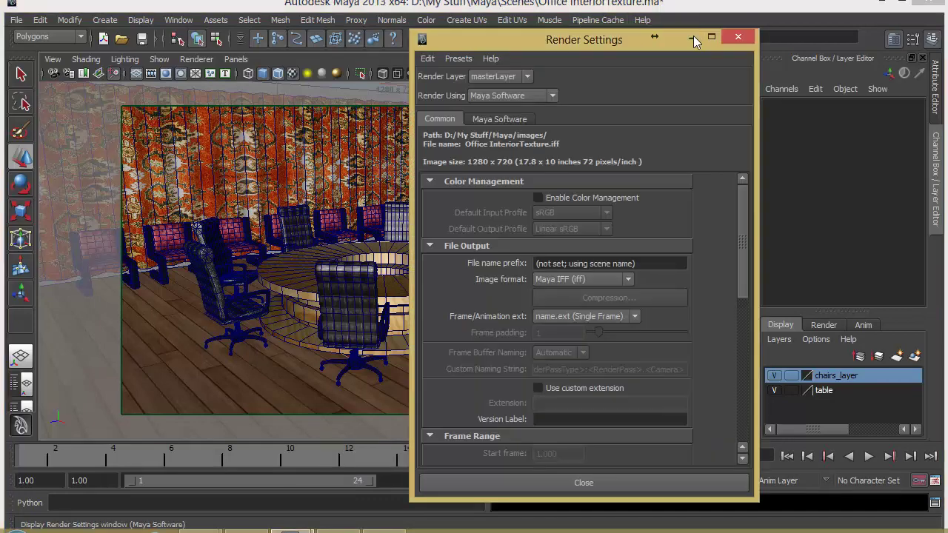
{"action": "left_click_drag", "start_coordinate": [538, 34], "coordinate": [675, 31]}
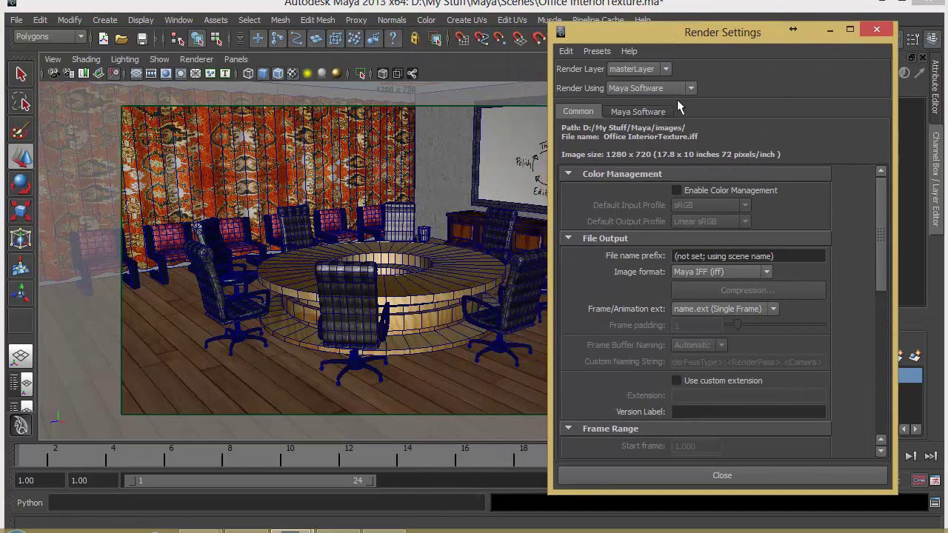
{"action": "left_click", "coordinate": [677, 89]}
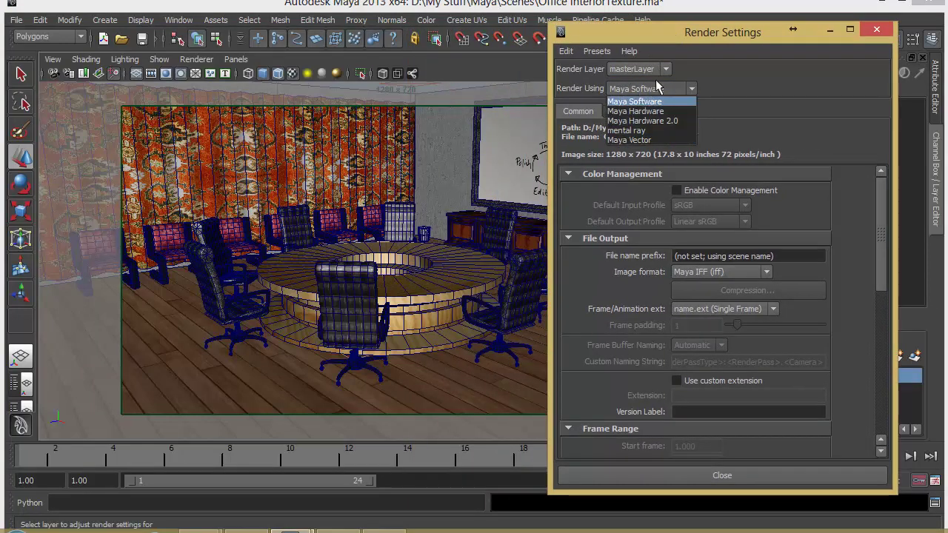
{"action": "left_click", "coordinate": [629, 131]}
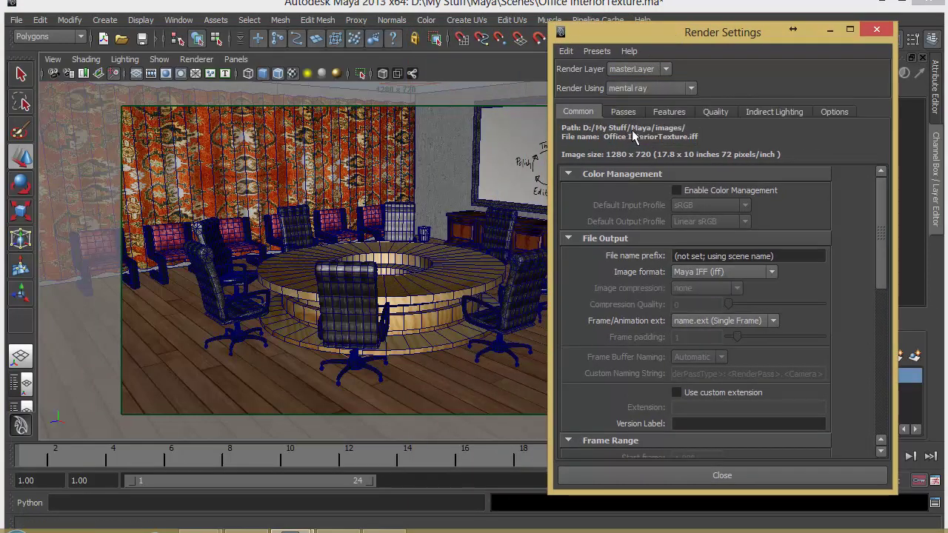
Step: Set the render output image format to Targa (tga)
{"action": "left_click", "coordinate": [772, 273]}
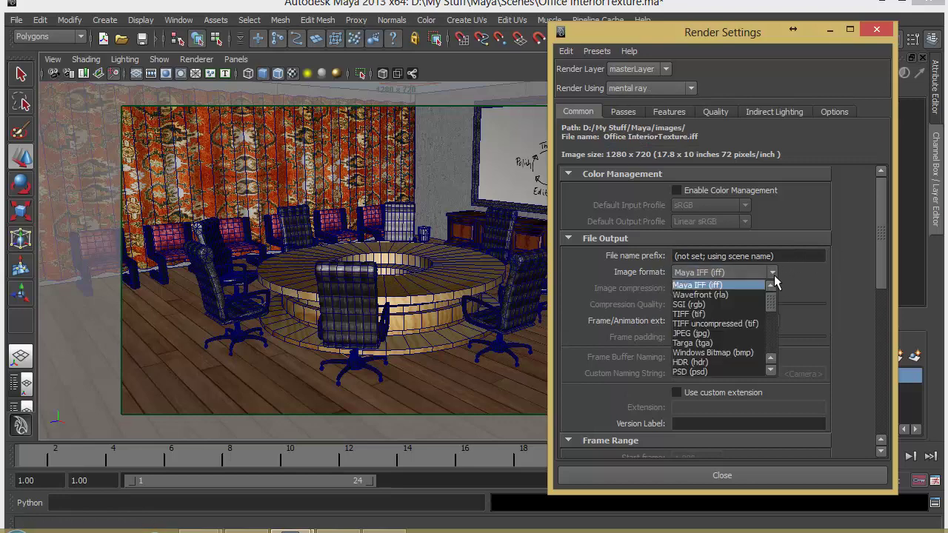
{"action": "scroll", "coordinate": [735, 352], "scroll_direction": "down", "scroll_amount": 1}
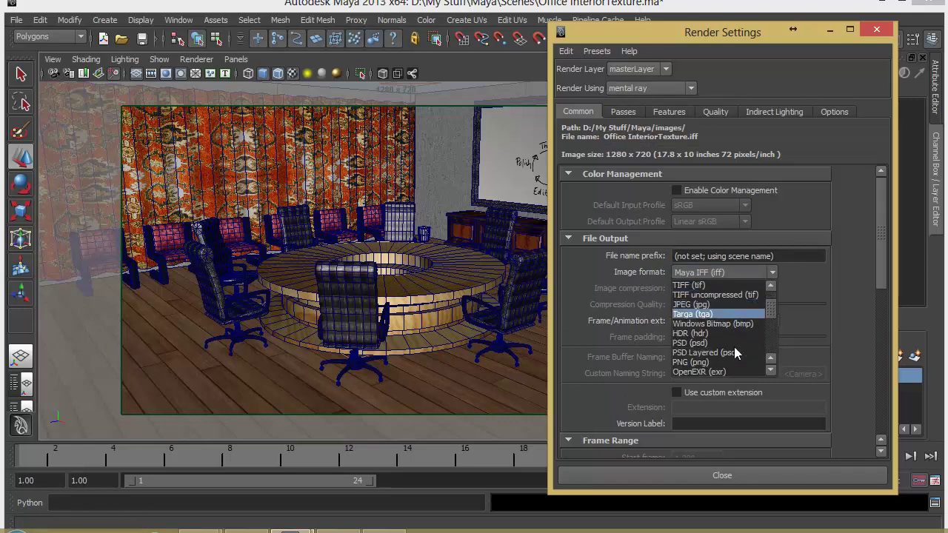
{"action": "scroll", "coordinate": [735, 352], "scroll_direction": "down", "scroll_amount": 2}
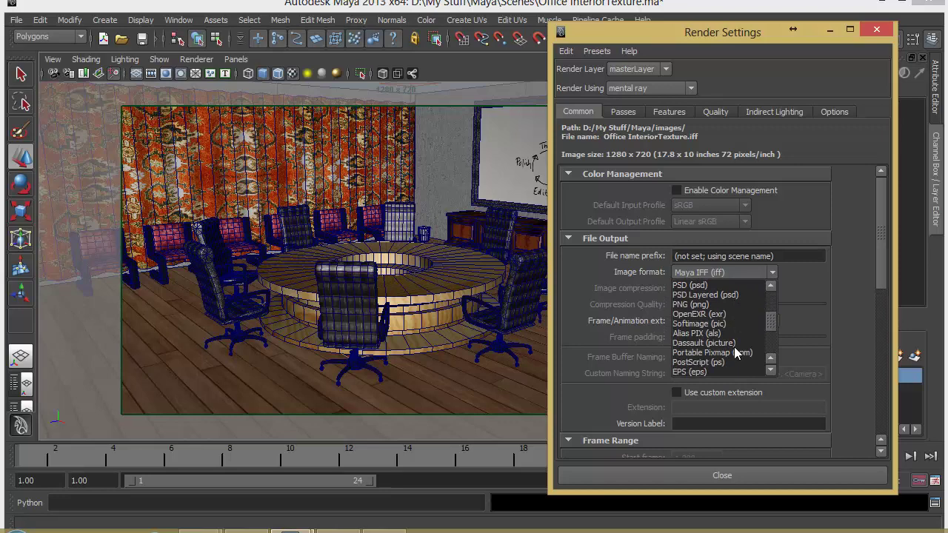
{"action": "scroll", "coordinate": [734, 352], "scroll_direction": "up", "scroll_amount": 3}
{"action": "left_click", "coordinate": [735, 351]}
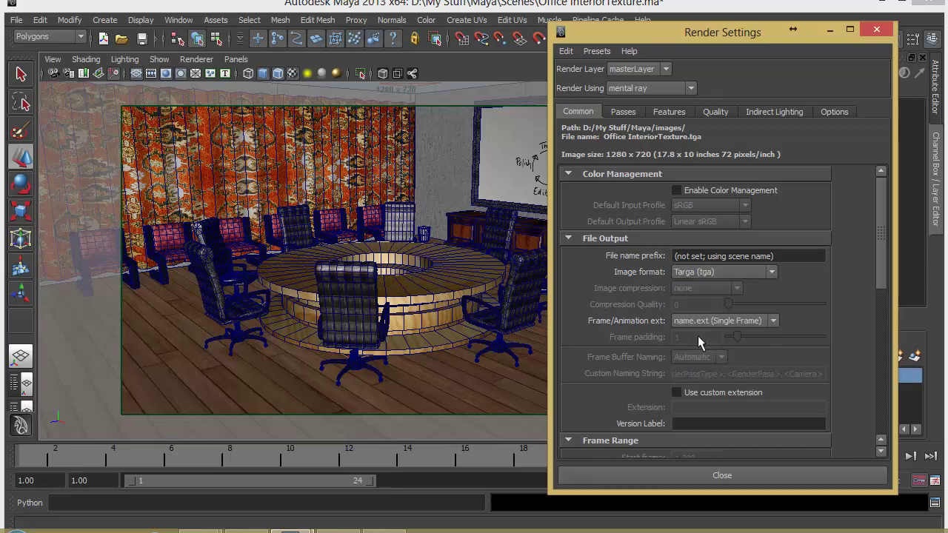
Step: Choose persp as the renderable camera
{"action": "scroll", "coordinate": [876, 290], "scroll_direction": "down", "scroll_amount": 3}
{"action": "left_click", "coordinate": [736, 345]}
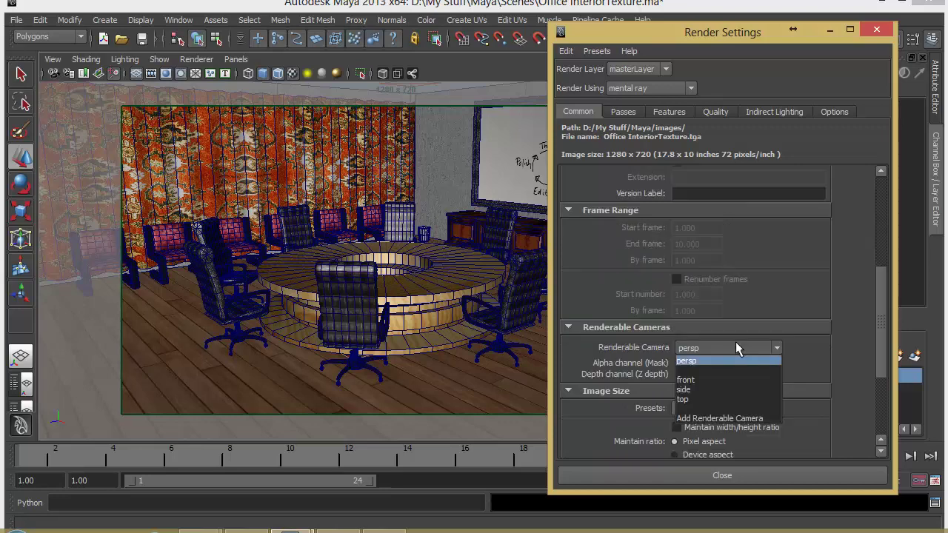
{"action": "left_click", "coordinate": [718, 357]}
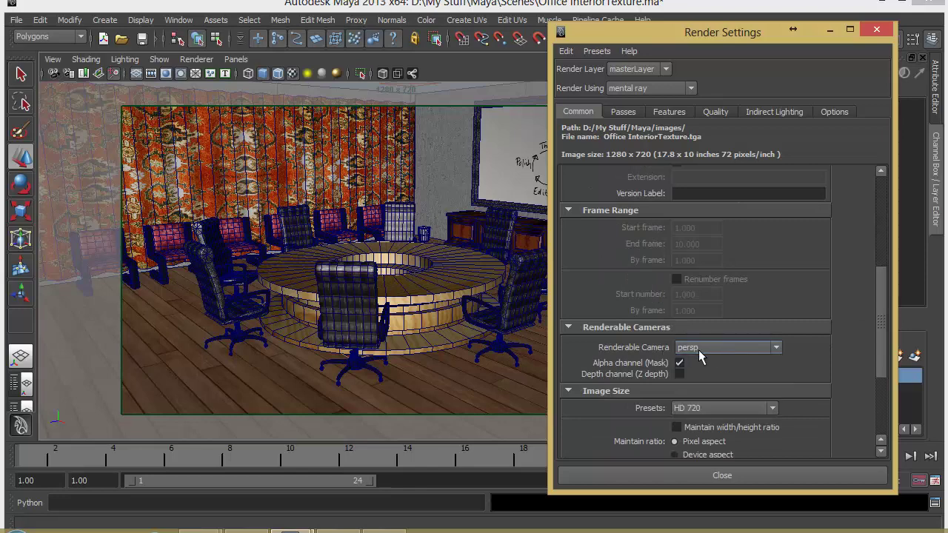
Step: Expand the common render options and turn off Enable Default Light
{"action": "scroll", "coordinate": [870, 359], "scroll_direction": "down", "scroll_amount": 4}
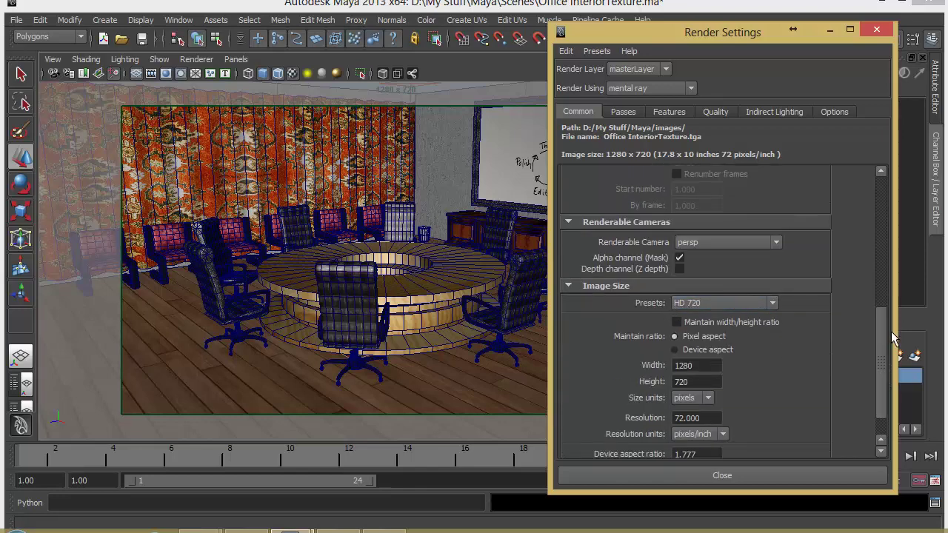
{"action": "scroll", "coordinate": [882, 428], "scroll_direction": "down", "scroll_amount": 2}
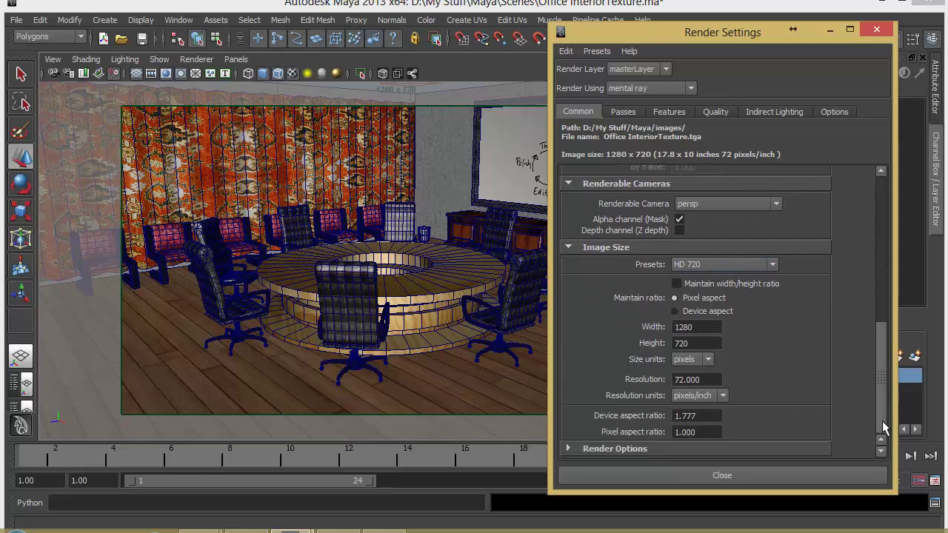
{"action": "left_click", "coordinate": [759, 449]}
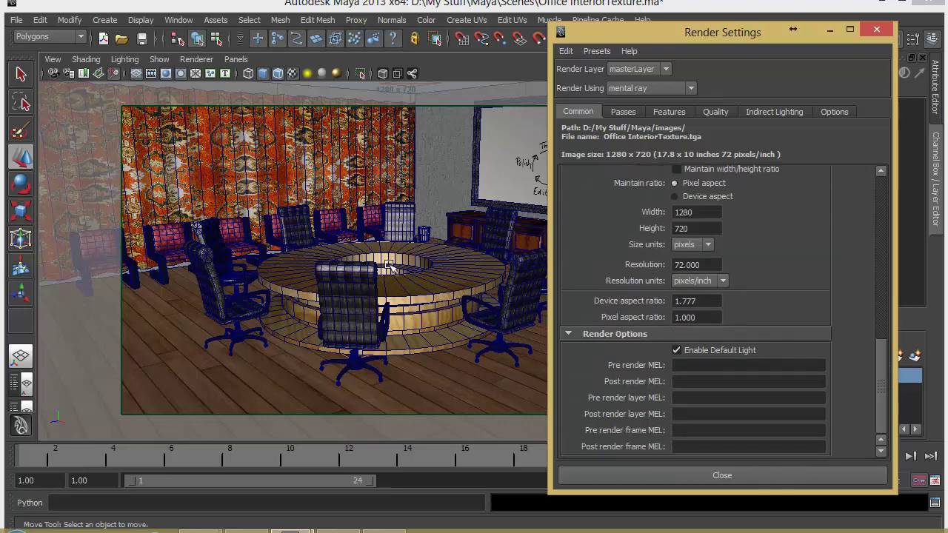
{"action": "left_click", "coordinate": [719, 352]}
{"action": "left_click_drag", "start_coordinate": [887, 384], "coordinate": [884, 204]}
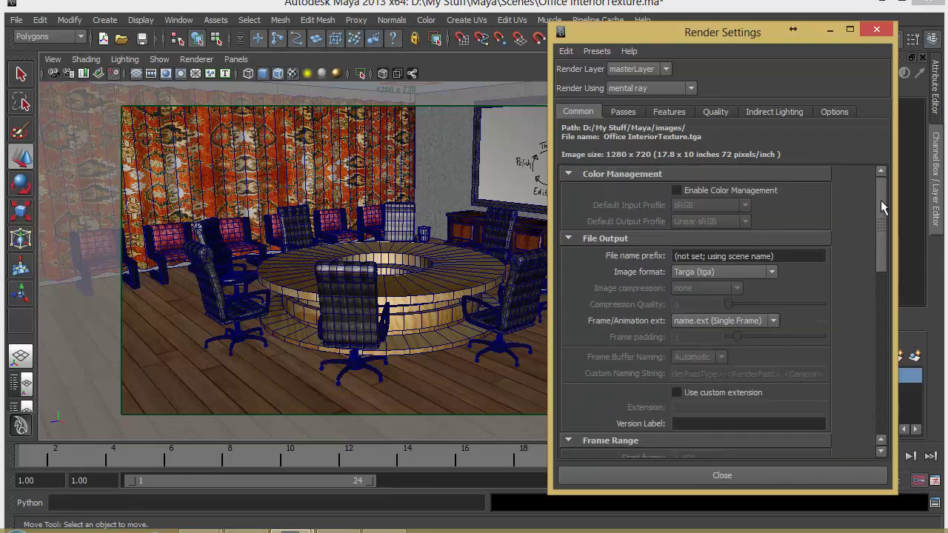
Step: Open the list of available render passes for creating new mental ray passes, placing it beside the render settings
{"action": "left_click", "coordinate": [622, 112]}
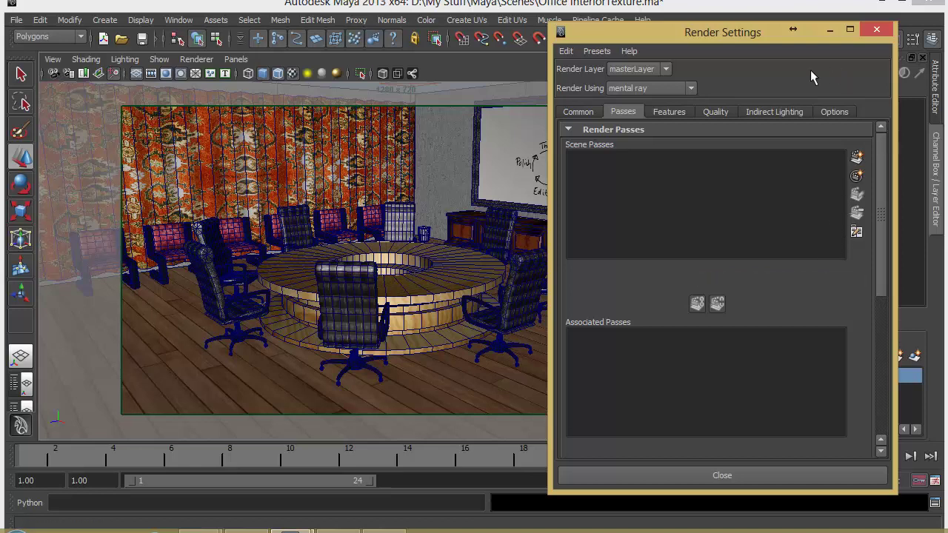
{"action": "left_click_drag", "start_coordinate": [895, 200], "coordinate": [865, 206]}
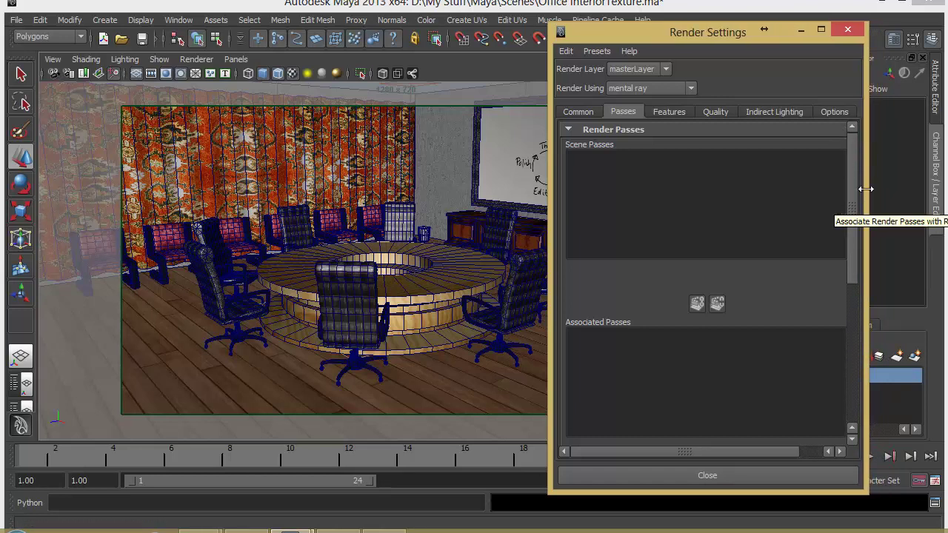
{"action": "left_click_drag", "start_coordinate": [865, 194], "coordinate": [888, 197]}
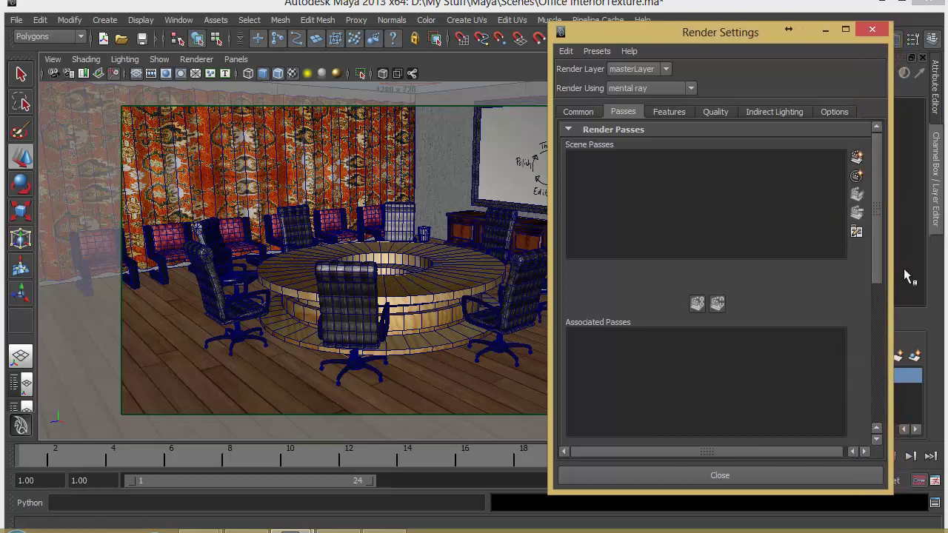
{"action": "left_click", "coordinate": [857, 161]}
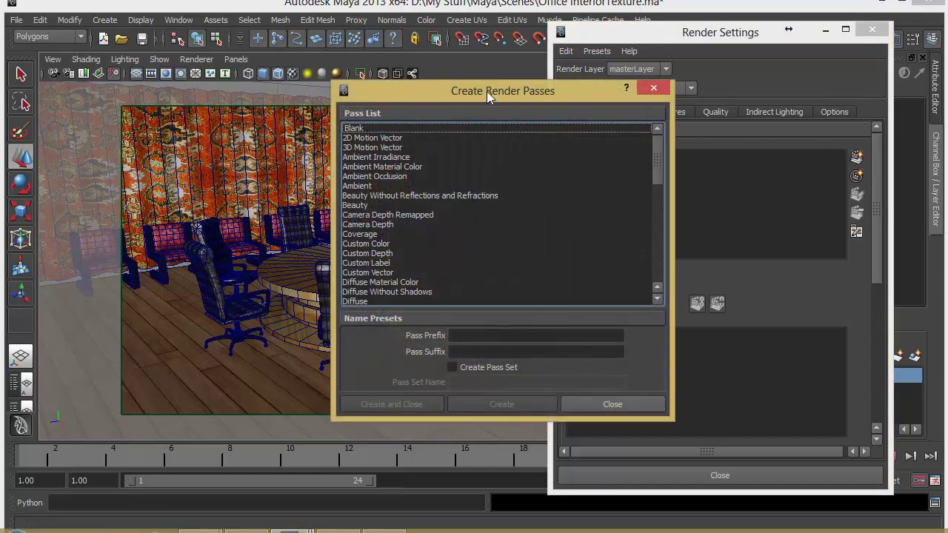
{"action": "left_click_drag", "start_coordinate": [478, 92], "coordinate": [356, 90]}
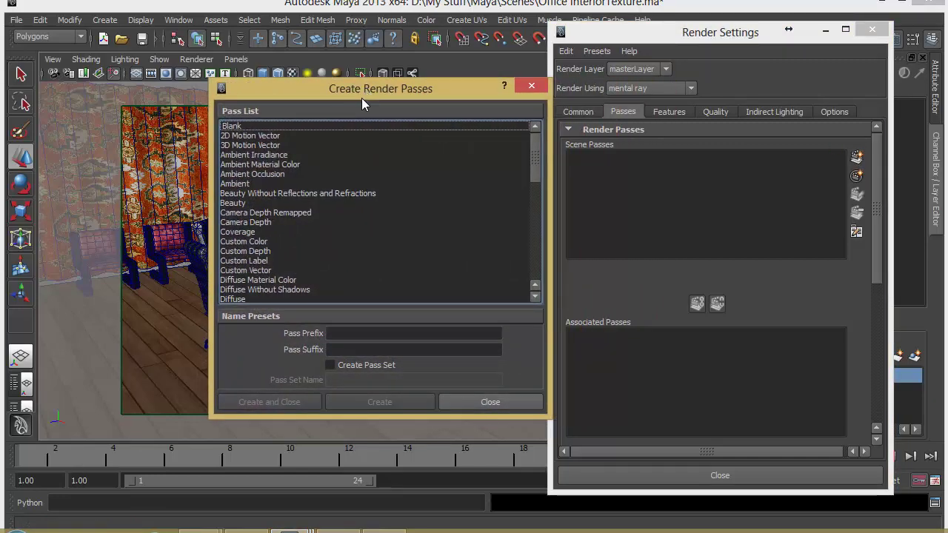
{"action": "mouse_move", "coordinate": [534, 148]}
{"action": "left_mouse_down"}
{"action": "mouse_move", "coordinate": [522, 276]}
{"action": "mouse_move", "coordinate": [548, 139]}
{"action": "left_mouse_up"}
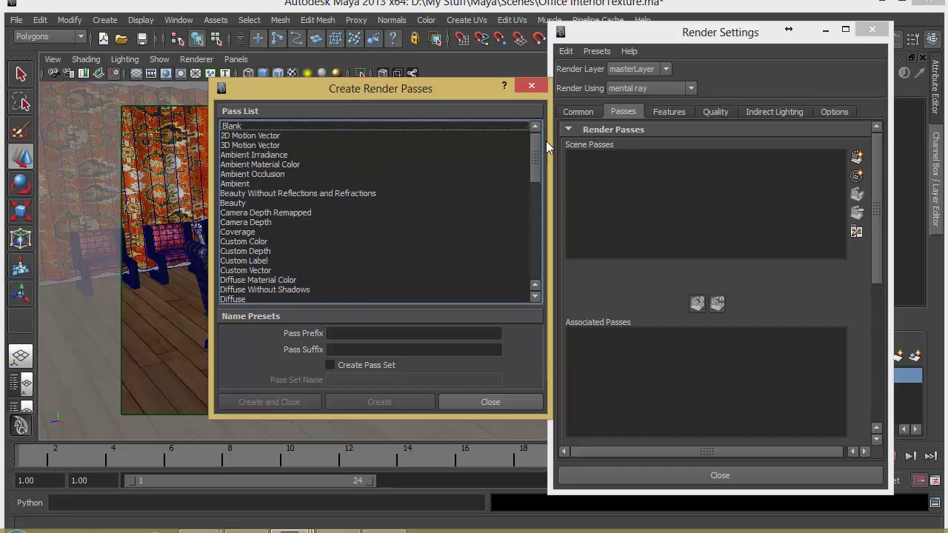
Step: Create the Ambient Occlusion, Diffuse Without Shadows and Shadow render passes together as scene passes
{"action": "left_click", "coordinate": [259, 176]}
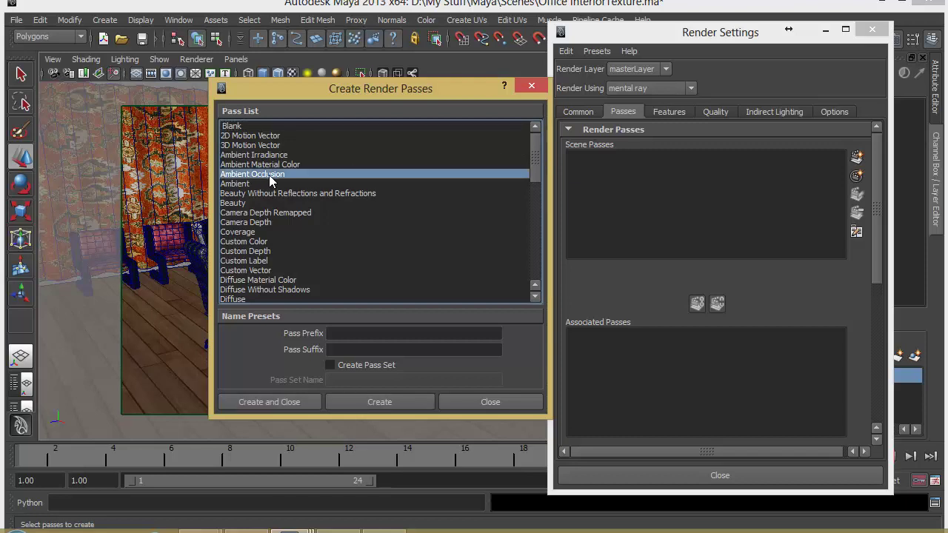
{"action": "scroll", "coordinate": [403, 197], "scroll_direction": "down", "scroll_amount": 3}
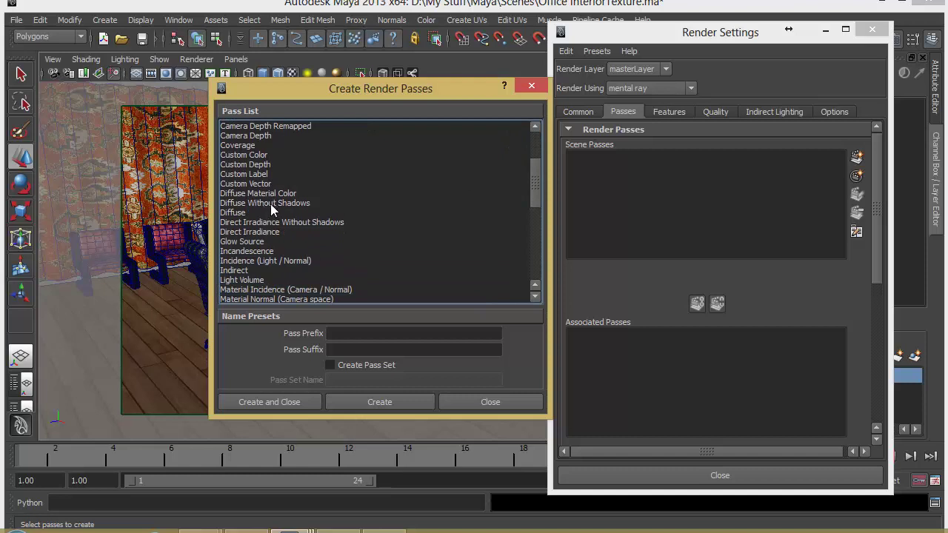
{"action": "left_click", "coordinate": [271, 206]}
{"action": "left_click_drag", "start_coordinate": [535, 191], "coordinate": [372, 262]}
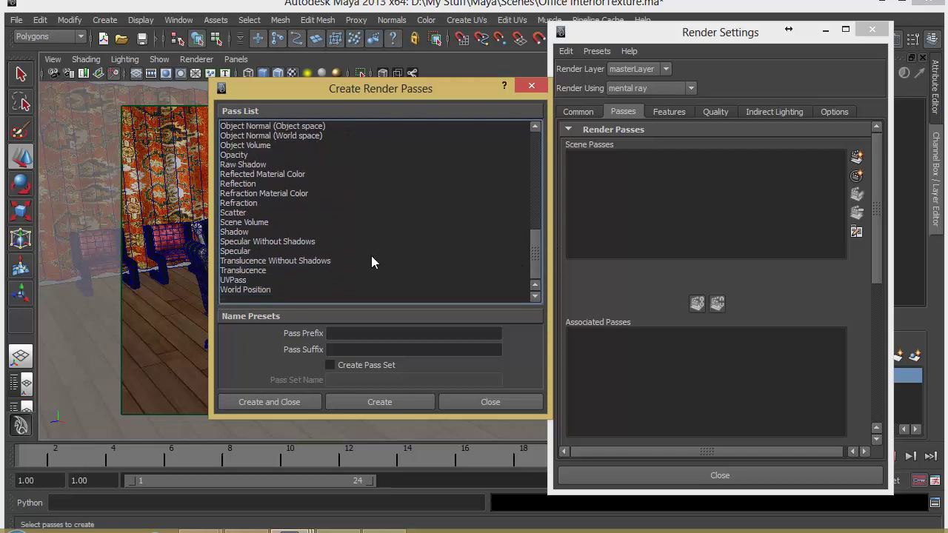
{"action": "left_click", "coordinate": [234, 232]}
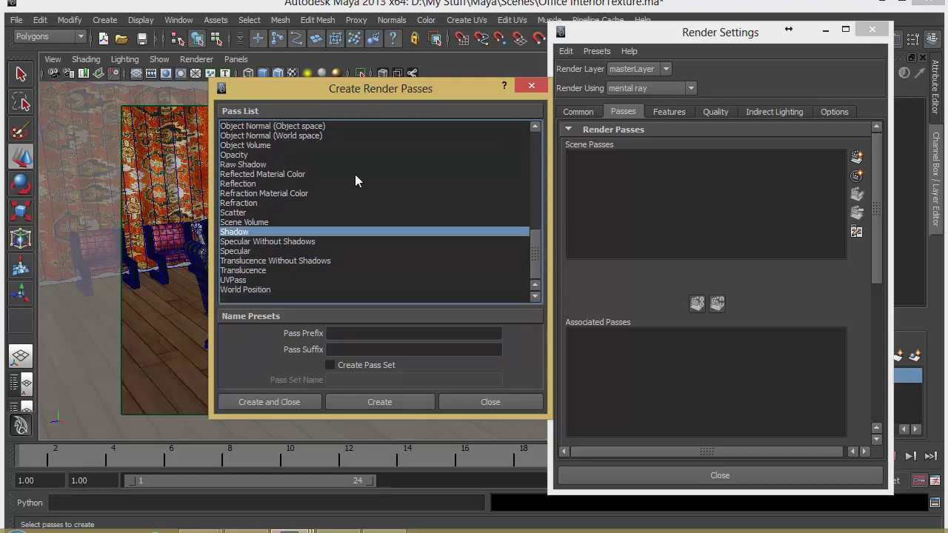
{"action": "left_click_drag", "start_coordinate": [532, 258], "coordinate": [541, 163]}
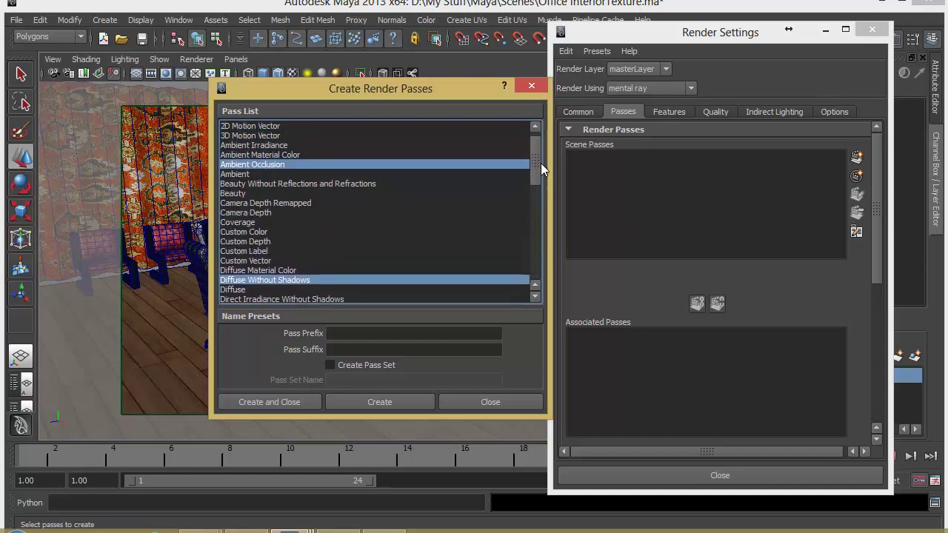
{"action": "scroll", "coordinate": [441, 181], "scroll_direction": "down", "scroll_amount": 1}
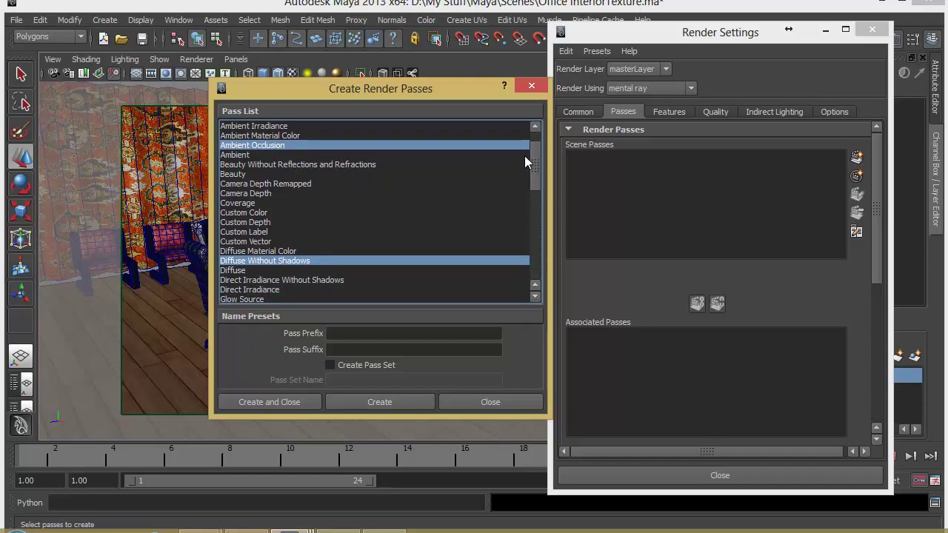
{"action": "mouse_move", "coordinate": [535, 164]}
{"action": "left_mouse_down"}
{"action": "mouse_move", "coordinate": [537, 174]}
{"action": "mouse_move", "coordinate": [536, 159]}
{"action": "left_mouse_up"}
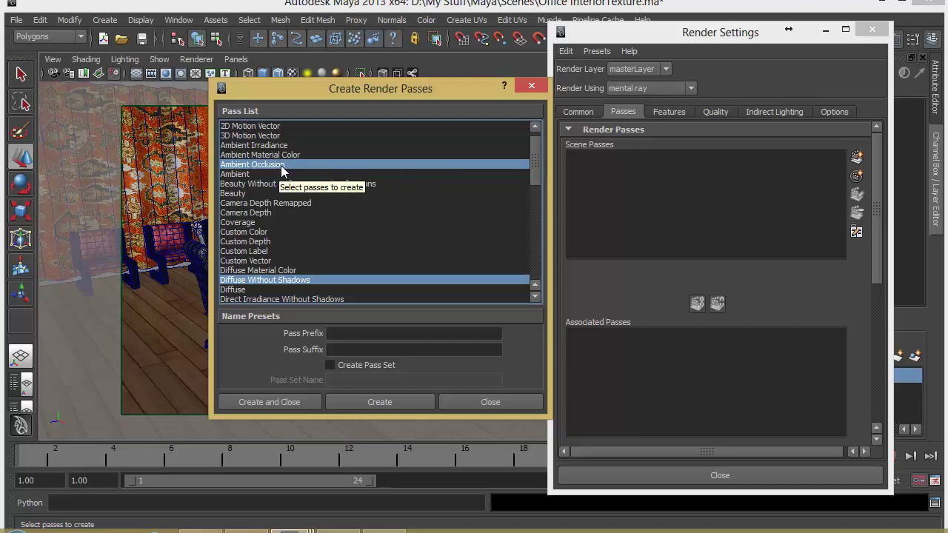
{"action": "left_click_drag", "start_coordinate": [535, 164], "coordinate": [534, 183]}
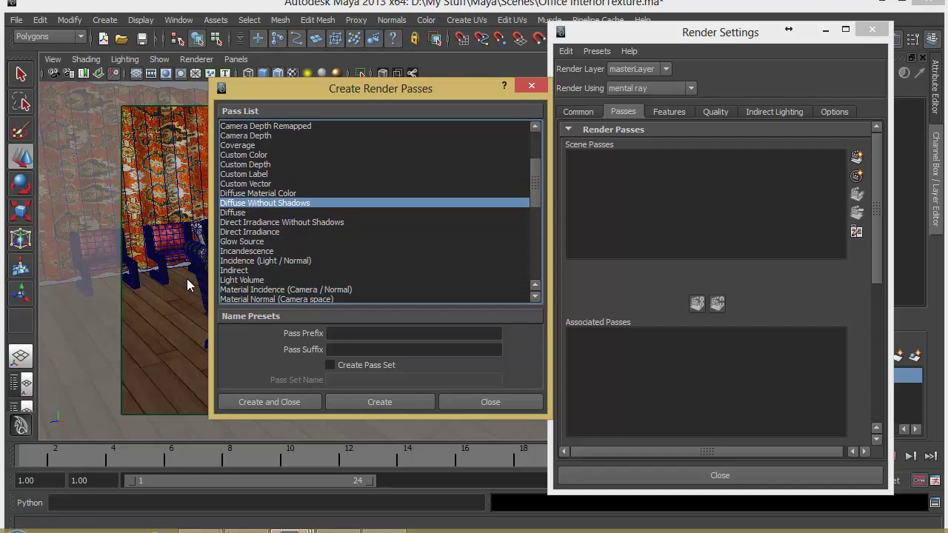
{"action": "left_click_drag", "start_coordinate": [535, 184], "coordinate": [530, 246]}
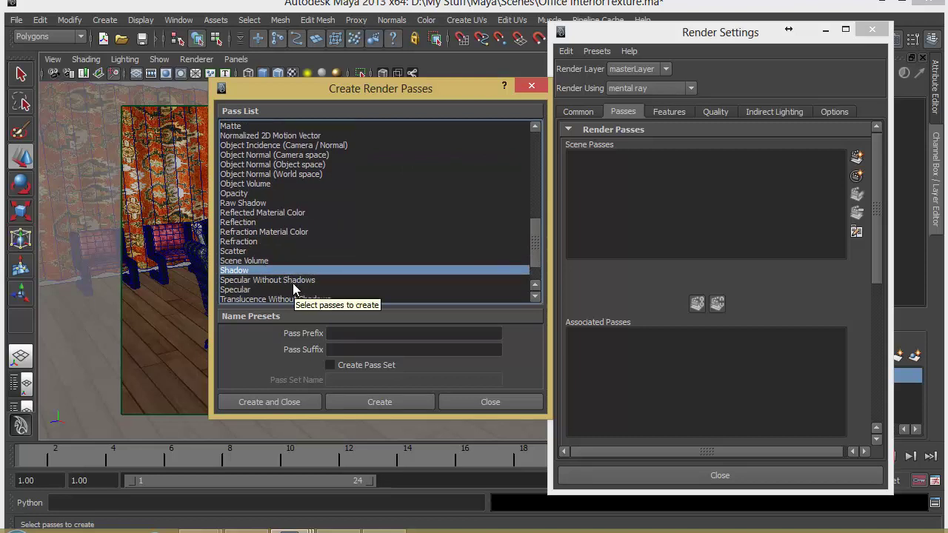
{"action": "left_click", "coordinate": [268, 402]}
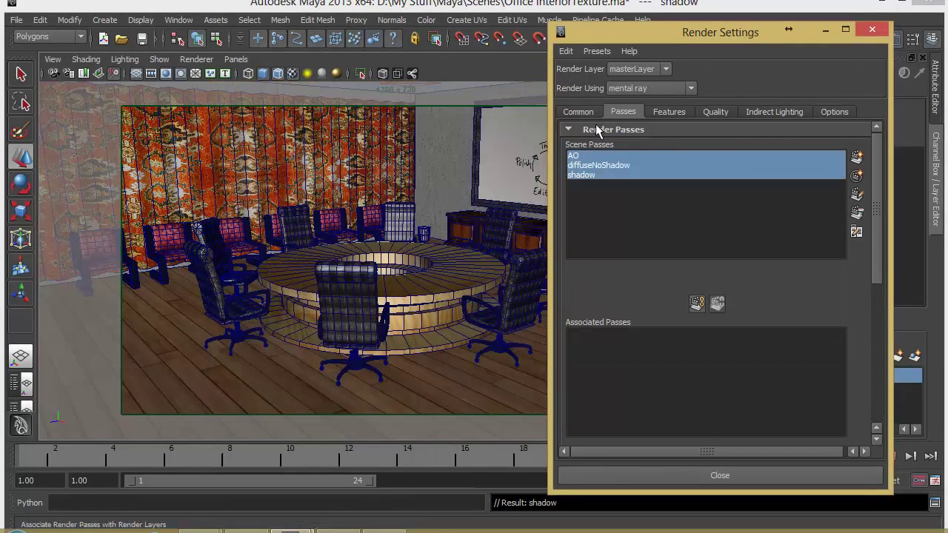
Step: Associate the AO, diffuseNoShadow and shadow passes with the master layer and enable Ambient Occlusion in the rendering features
{"action": "left_click_drag", "start_coordinate": [583, 177], "coordinate": [611, 156]}
{"action": "left_click", "coordinate": [697, 303]}
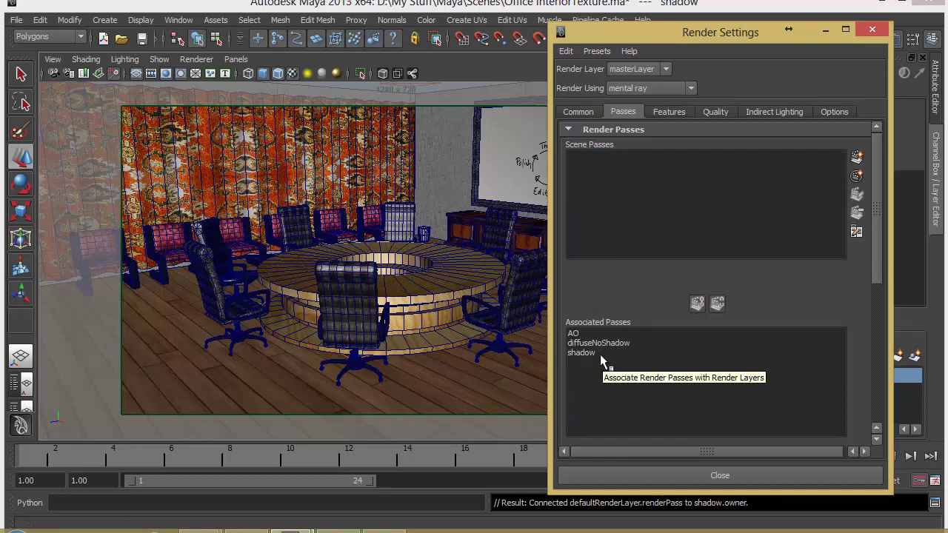
{"action": "left_click", "coordinate": [670, 113]}
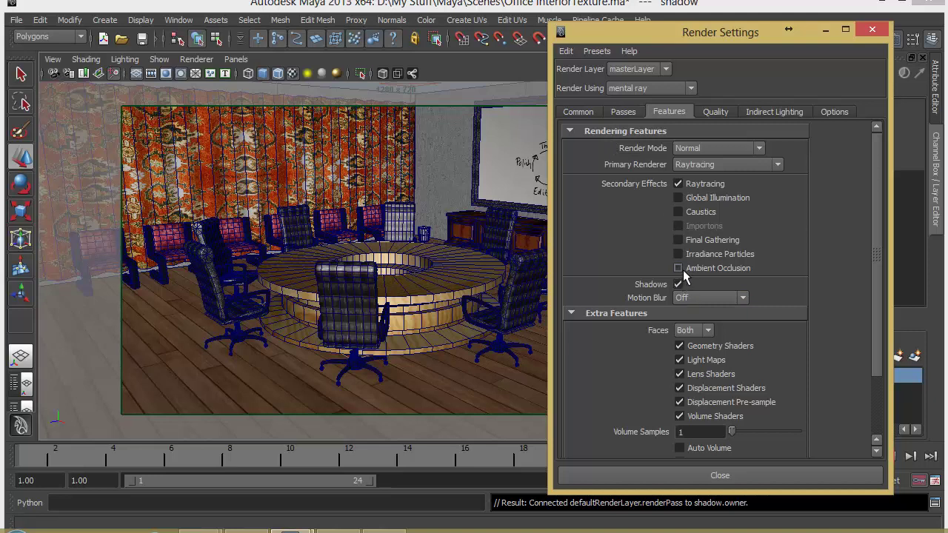
{"action": "left_click", "coordinate": [678, 268]}
Step: Expand the Ambient Occlusion section of the indirect lighting settings and review its rays and caching options
{"action": "left_click", "coordinate": [774, 112]}
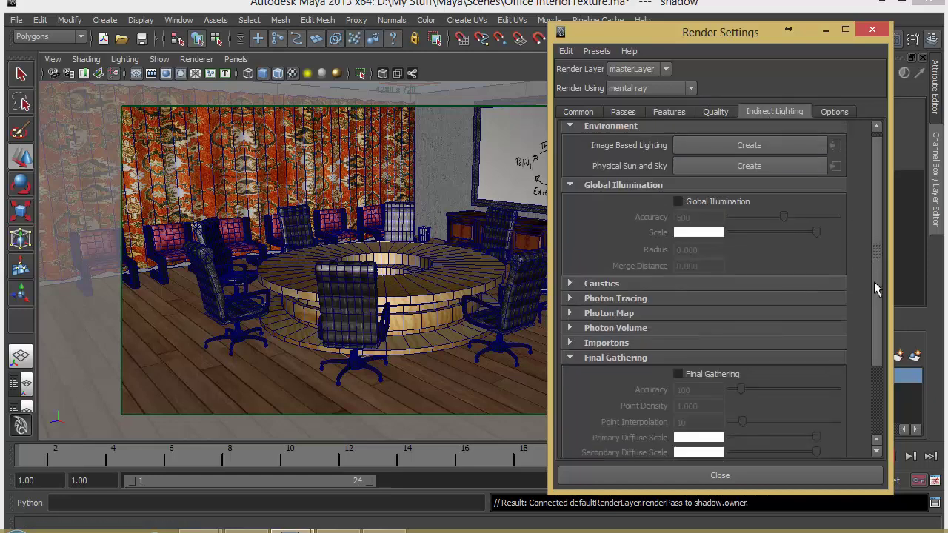
{"action": "left_click_drag", "start_coordinate": [874, 282], "coordinate": [863, 414]}
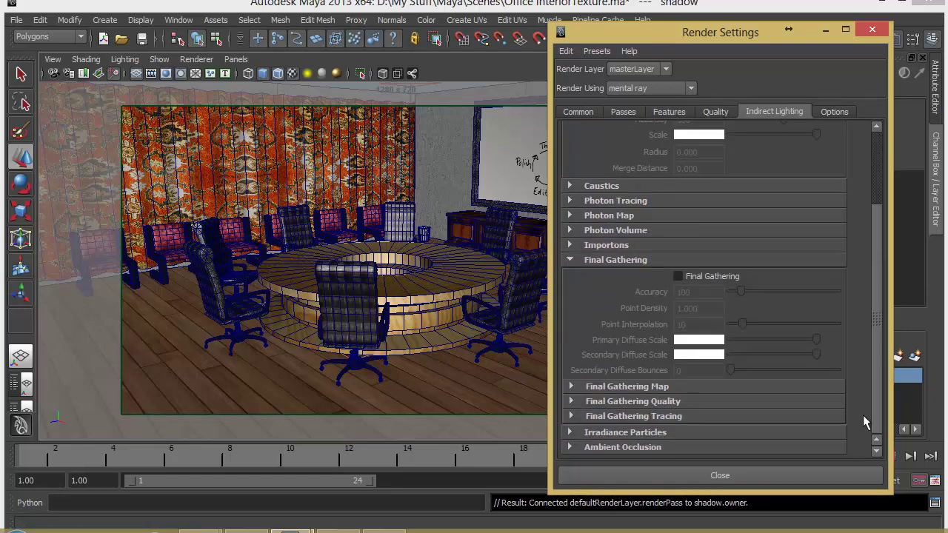
{"action": "left_click", "coordinate": [618, 448]}
{"action": "scroll", "coordinate": [876, 386], "scroll_direction": "down", "scroll_amount": 3}
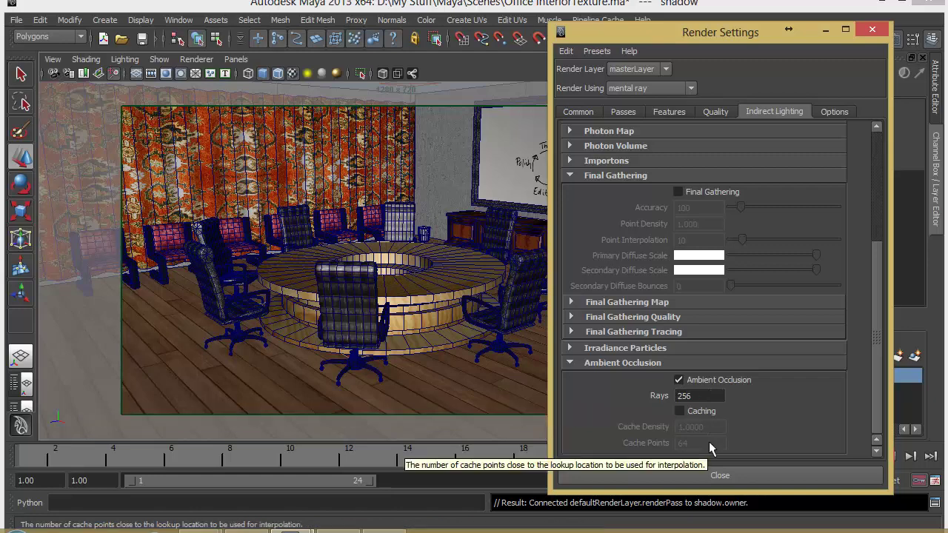
{"action": "left_click", "coordinate": [826, 32]}
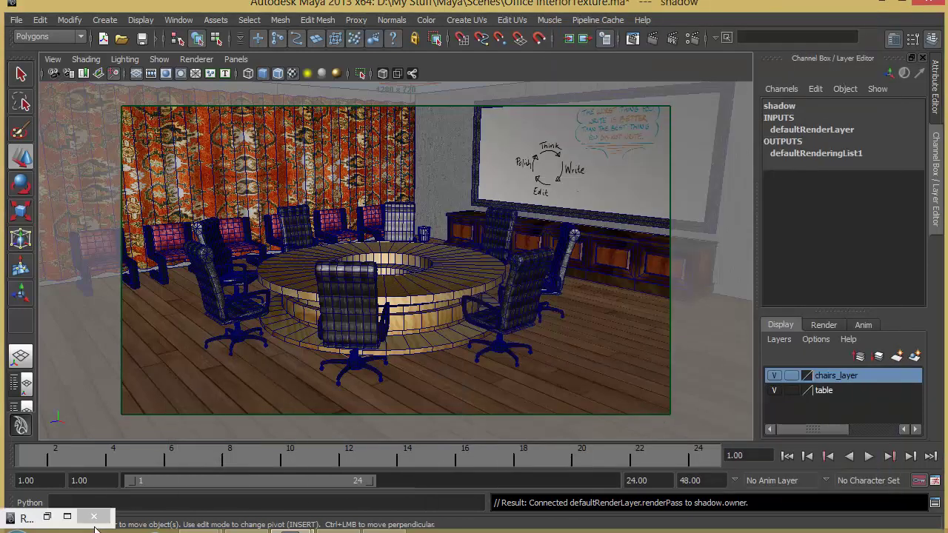
{"action": "left_click", "coordinate": [47, 517]}
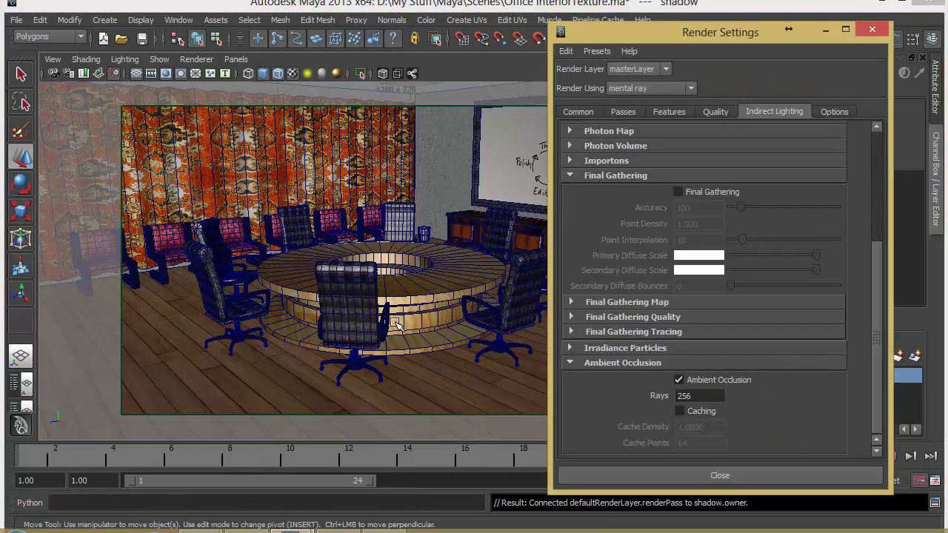
Step: Switch to the Rendering menu set, start a mental ray batch render of the scene, and move the render settings aside
{"action": "left_click", "coordinate": [577, 112]}
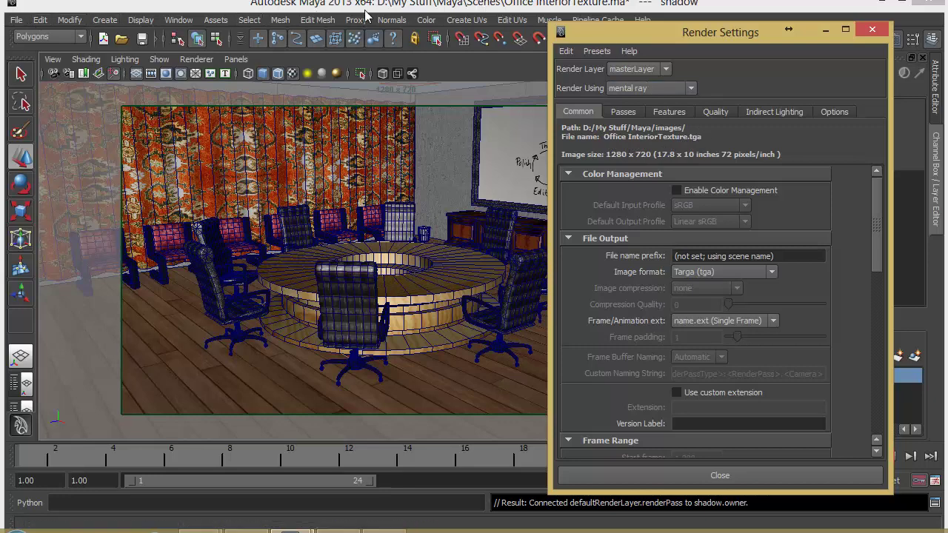
{"action": "left_click", "coordinate": [46, 37]}
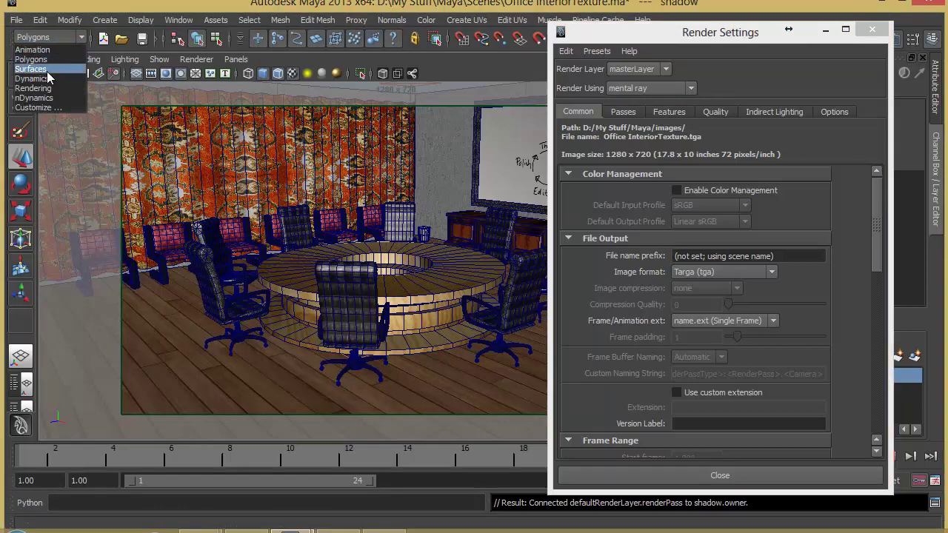
{"action": "left_click", "coordinate": [33, 88]}
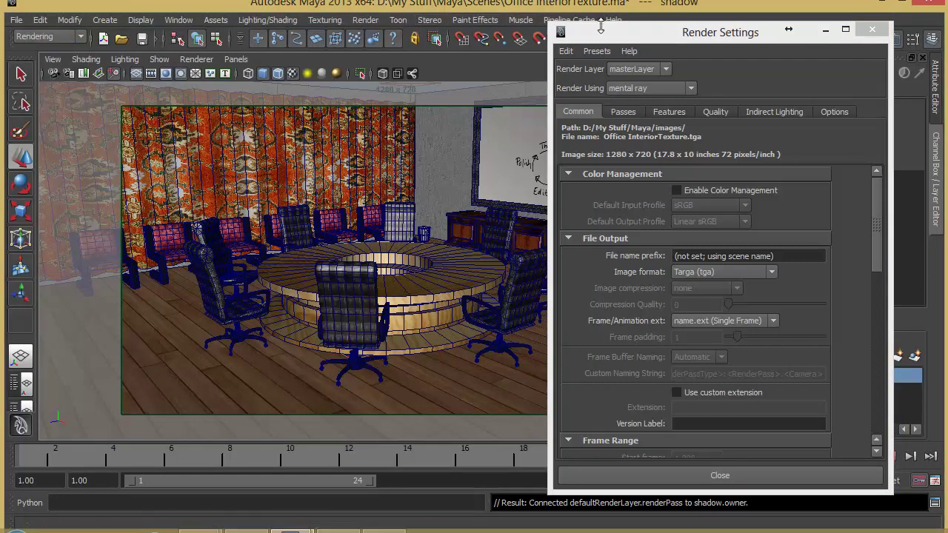
{"action": "left_click_drag", "start_coordinate": [600, 26], "coordinate": [603, 40]}
{"action": "left_click", "coordinate": [365, 20]}
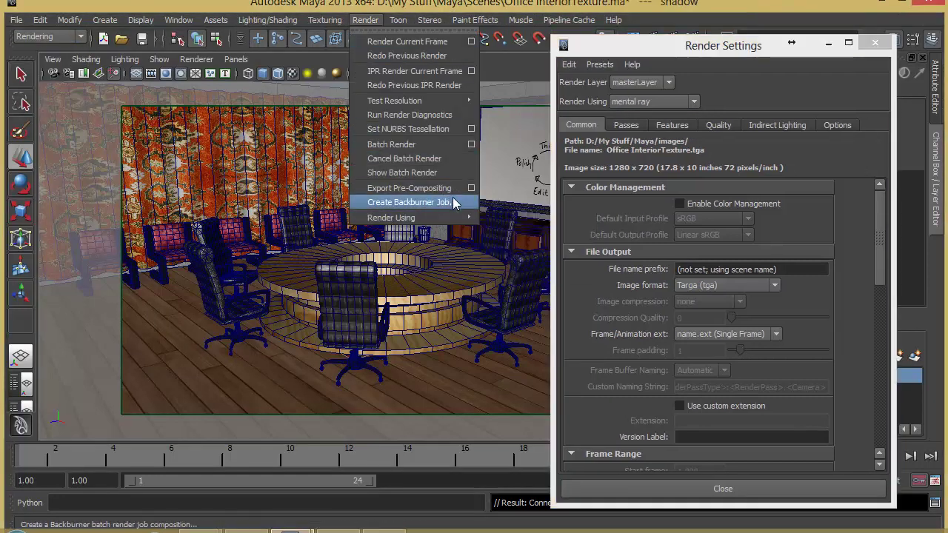
{"action": "left_click", "coordinate": [470, 145]}
{"action": "left_click_drag", "start_coordinate": [430, 191], "coordinate": [586, 66]}
{"action": "left_click", "coordinate": [545, 317]}
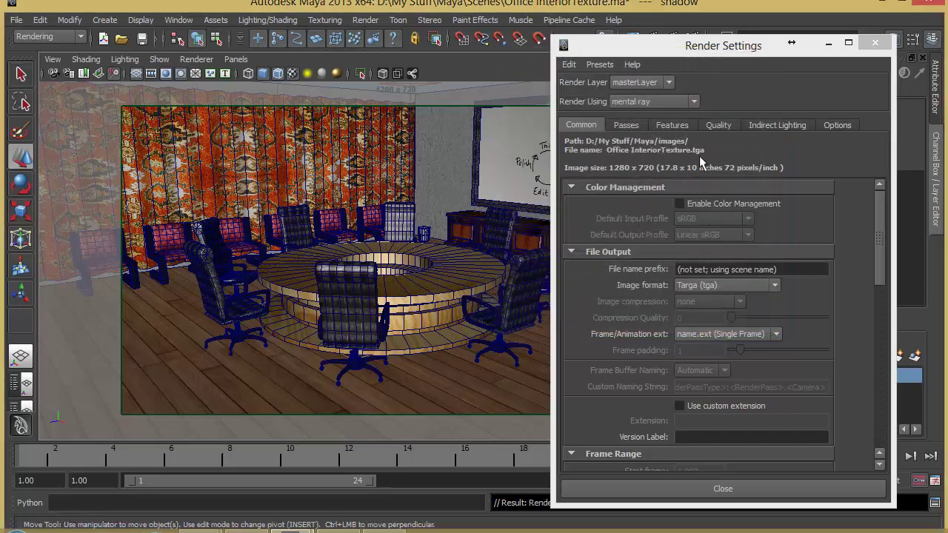
{"action": "left_click_drag", "start_coordinate": [725, 44], "coordinate": [271, 70]}
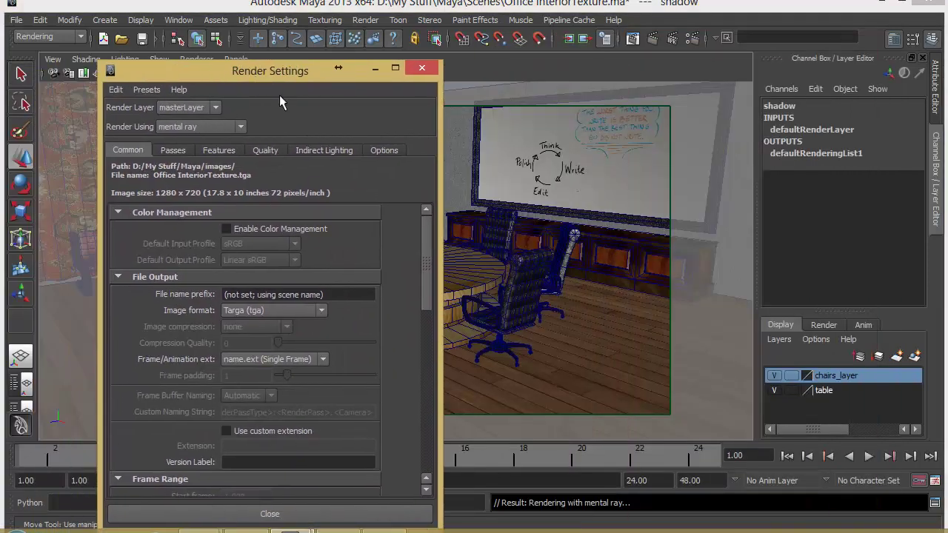
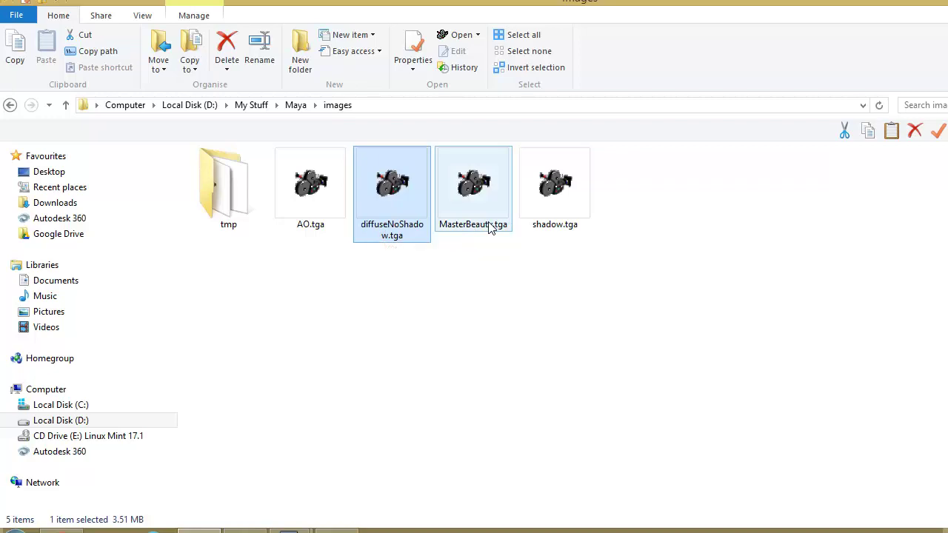
Step: View the rendered MasterBeauty.tga from the Maya images folder, closing the image viewer and its console window
{"action": "left_click", "coordinate": [558, 231]}
{"action": "left_click", "coordinate": [520, 254]}
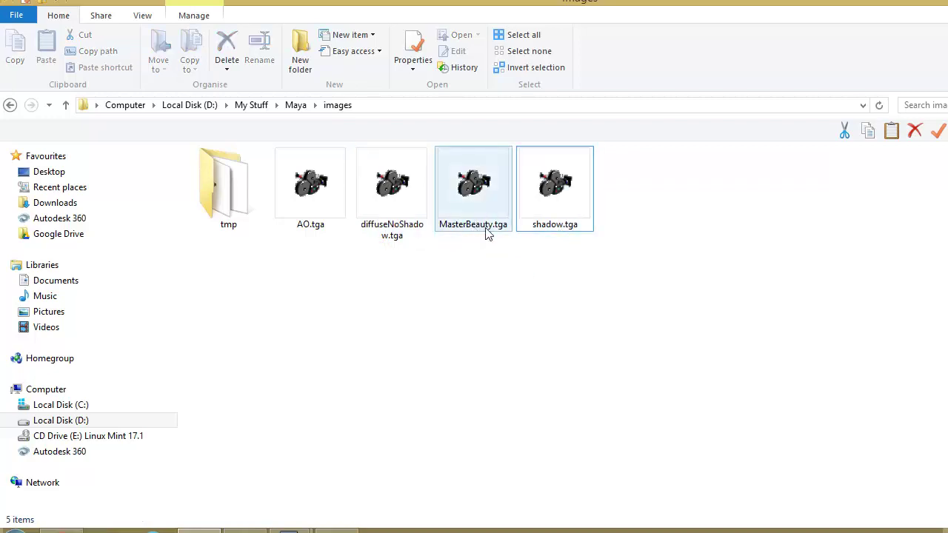
{"action": "double_click", "coordinate": [480, 200]}
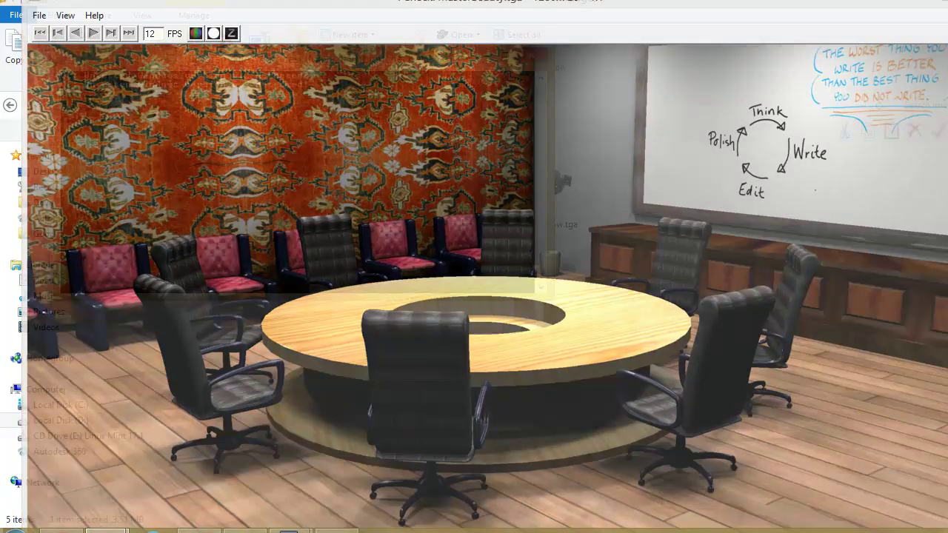
{"action": "key", "text": "Escape"}
{"action": "left_click_drag", "start_coordinate": [385, 66], "coordinate": [748, 228]}
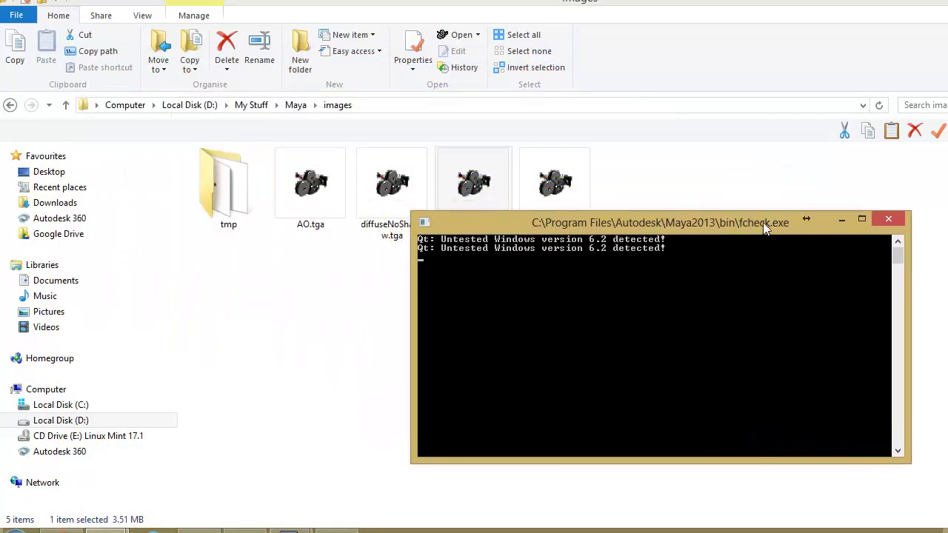
{"action": "left_click", "coordinate": [888, 220]}
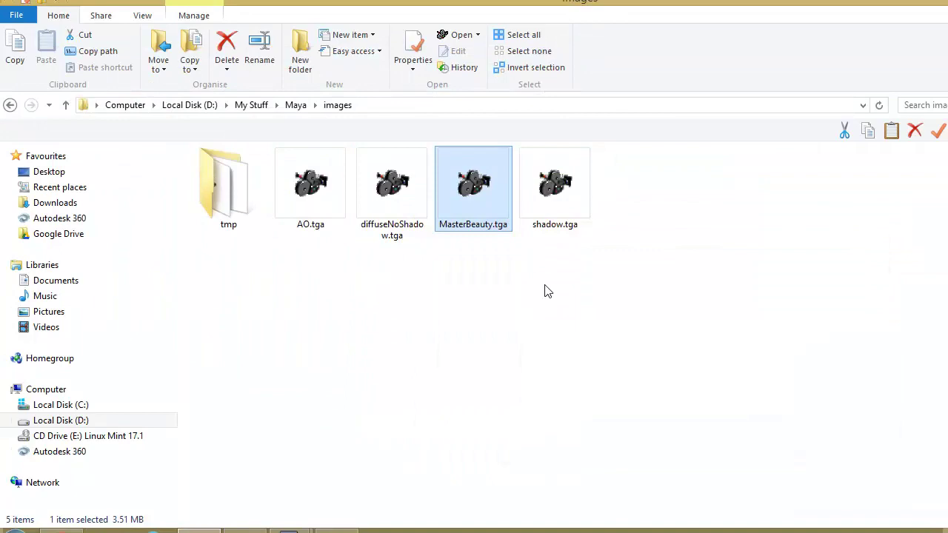
Step: View the rendered diffuseNoShadow.tga pass and close the image viewer
{"action": "left_click", "coordinate": [404, 194]}
{"action": "double_click", "coordinate": [402, 192]}
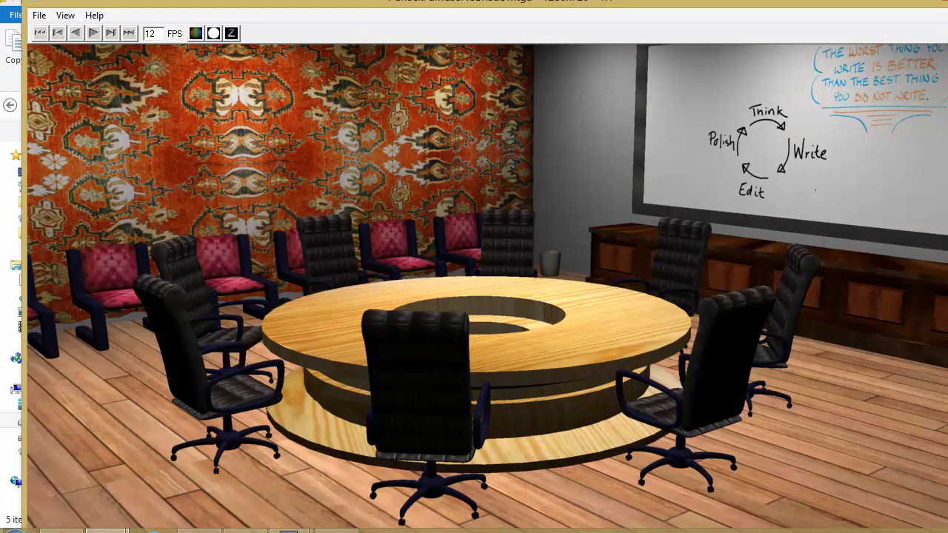
{"action": "left_click", "coordinate": [915, 1]}
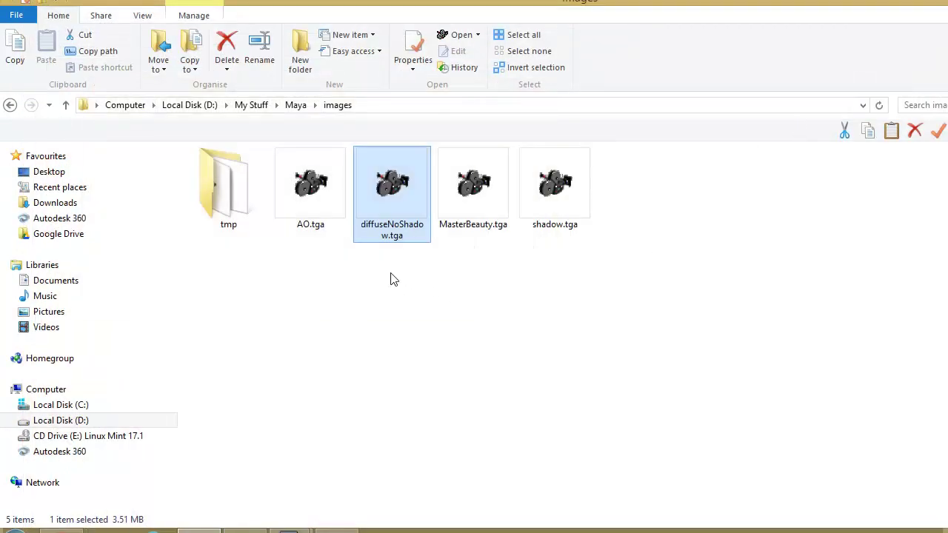
Step: View the shadow.tga and AO.tga passes one after the other, closing the viewer each time
{"action": "double_click", "coordinate": [566, 204]}
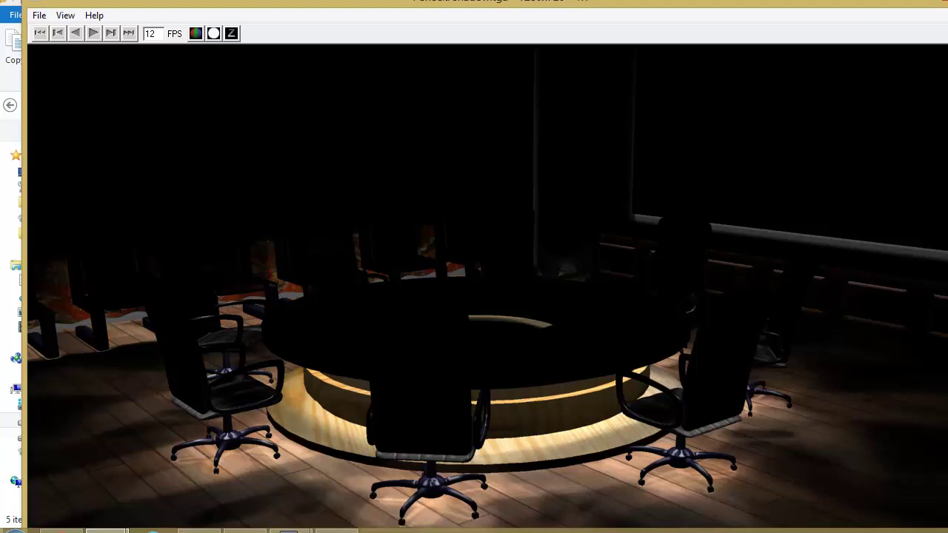
{"action": "key", "text": "Escape"}
{"action": "double_click", "coordinate": [312, 206]}
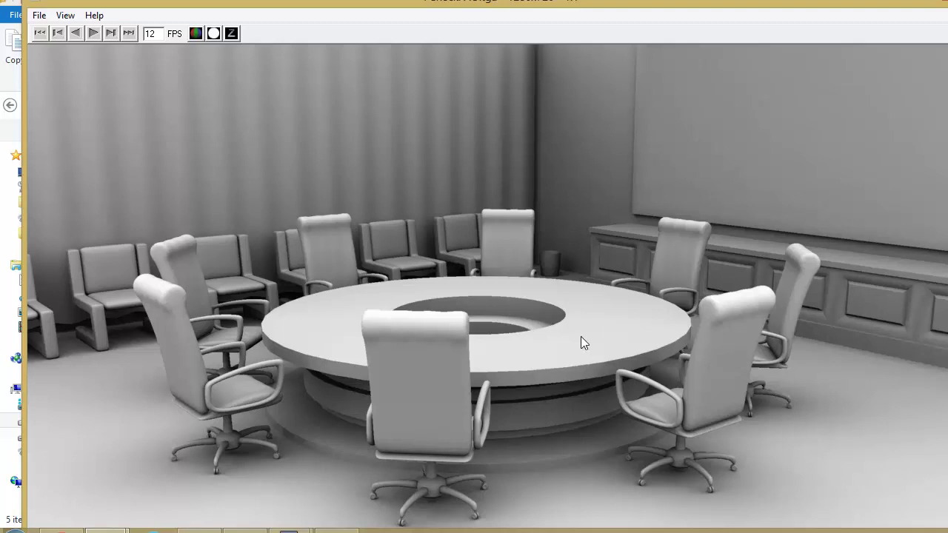
{"action": "key", "text": "Escape"}
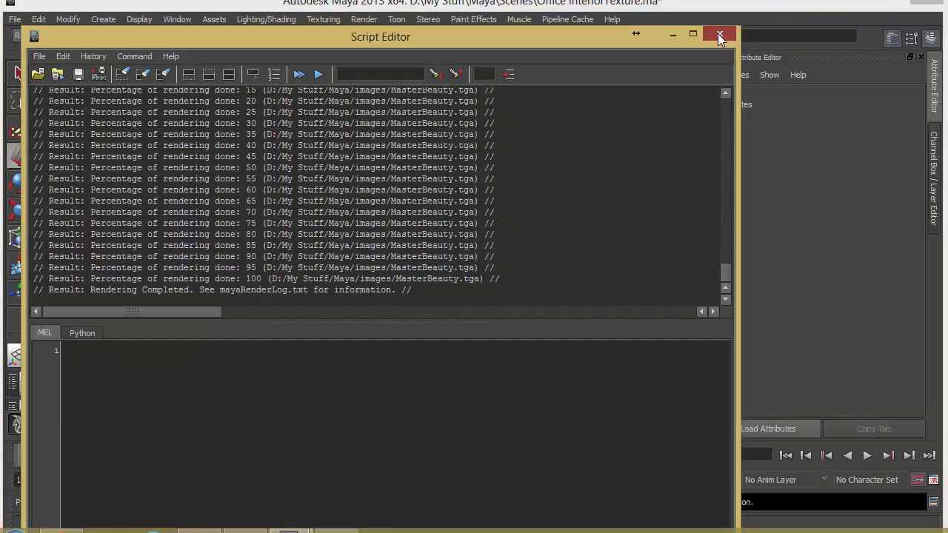
Step: Close Maya's Script Editor, switch to After Effects and import AO.tga, diffuseNoShadow.tga and shadow.tga from the images folder
{"action": "left_click", "coordinate": [718, 29]}
{"action": "left_click", "coordinate": [880, 4]}
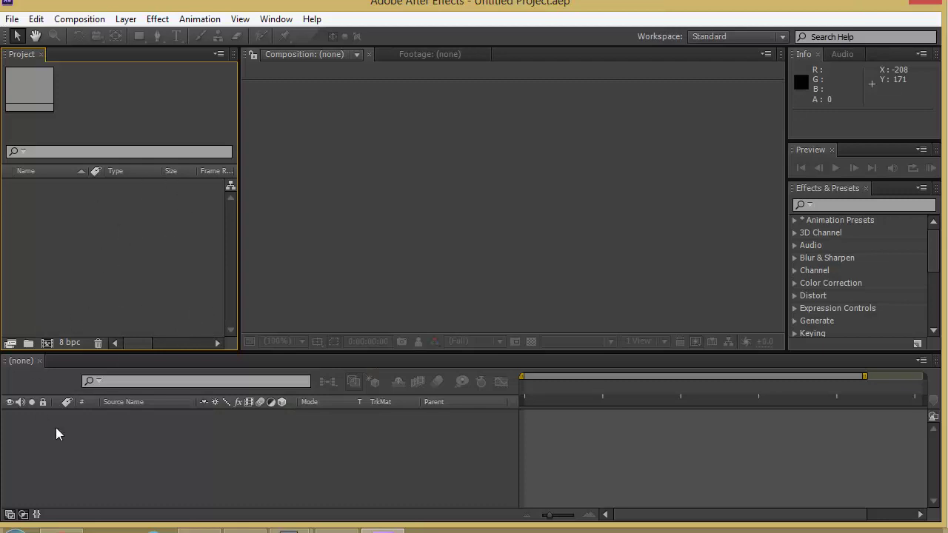
{"action": "double_click", "coordinate": [130, 259]}
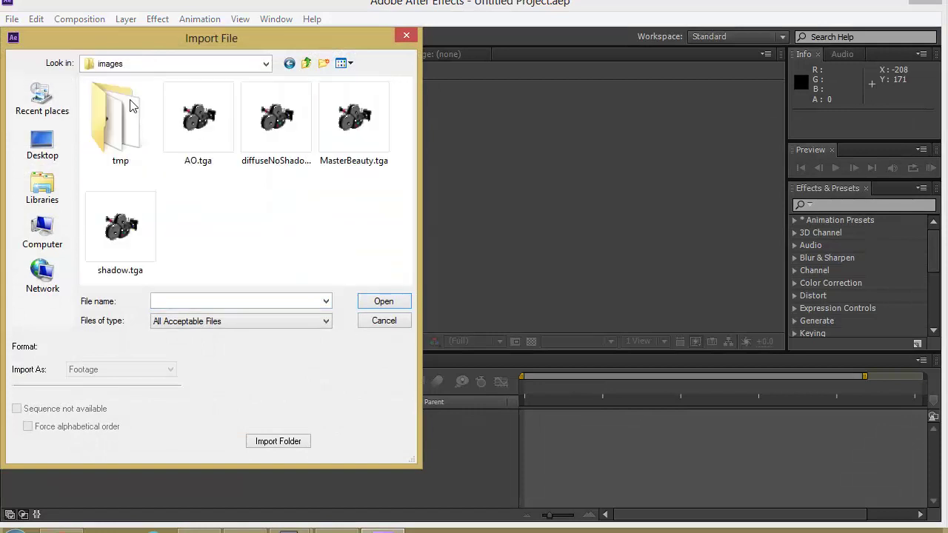
{"action": "left_click", "coordinate": [206, 145]}
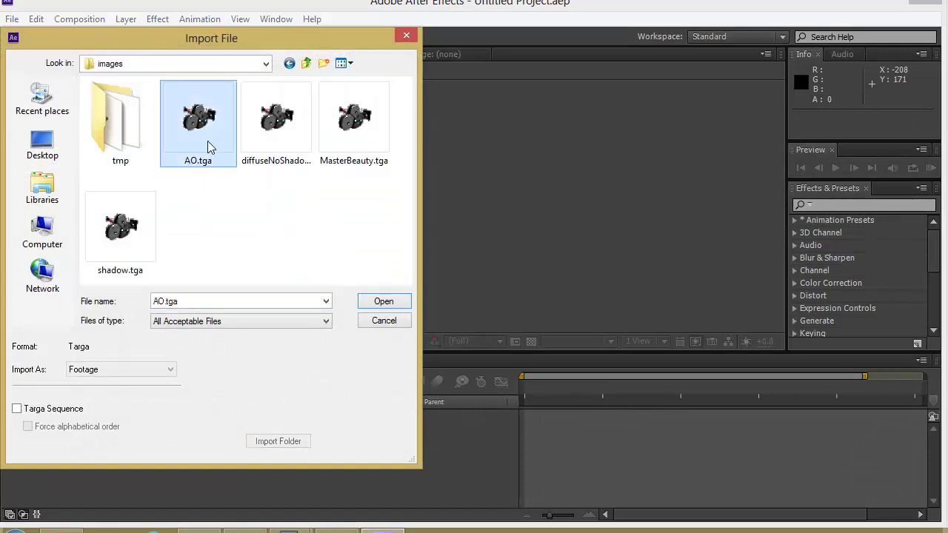
{"action": "left_click", "coordinate": [128, 241], "text": "shift"}
{"action": "left_click", "coordinate": [354, 122], "text": "ctrl"}
{"action": "left_click", "coordinate": [385, 302]}
Step: Interpret the alpha channel of all three imported Targa files as Ignore
{"action": "left_click", "coordinate": [443, 228]}
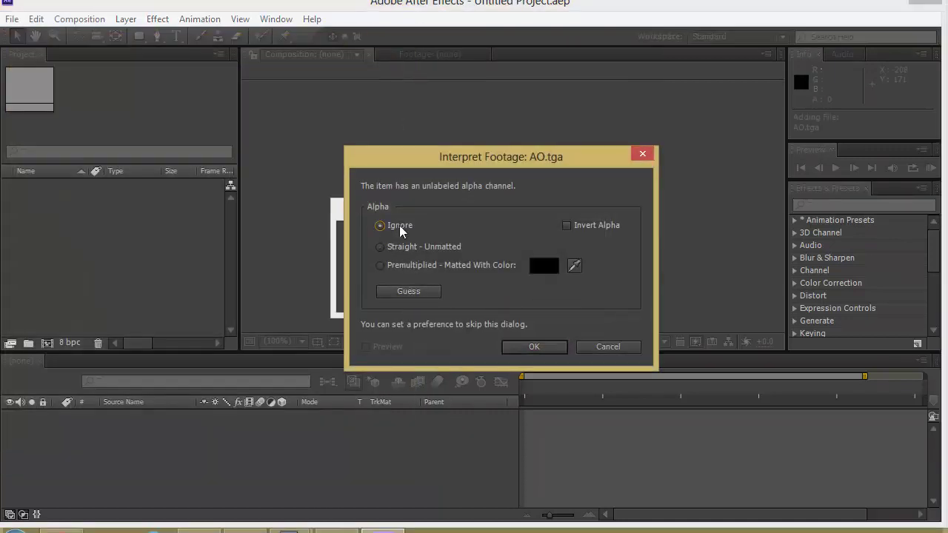
{"action": "left_click_drag", "start_coordinate": [546, 157], "coordinate": [752, 160]}
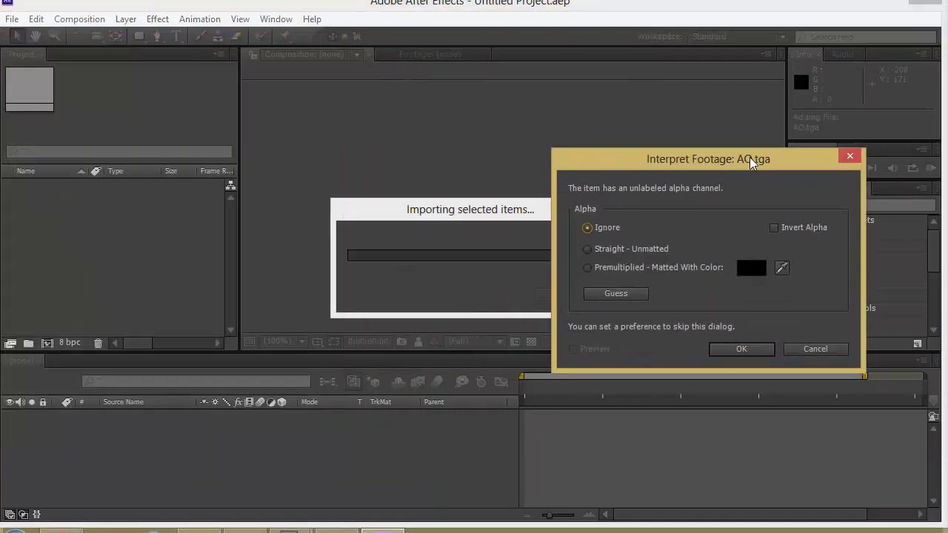
{"action": "left_click", "coordinate": [750, 349]}
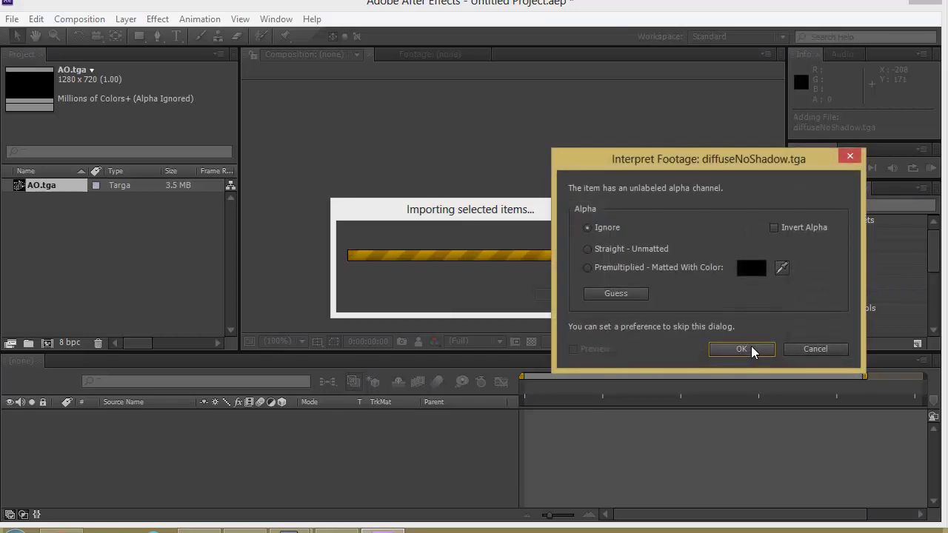
{"action": "left_click", "coordinate": [746, 354]}
{"action": "left_click", "coordinate": [747, 354]}
{"action": "left_click", "coordinate": [747, 352]}
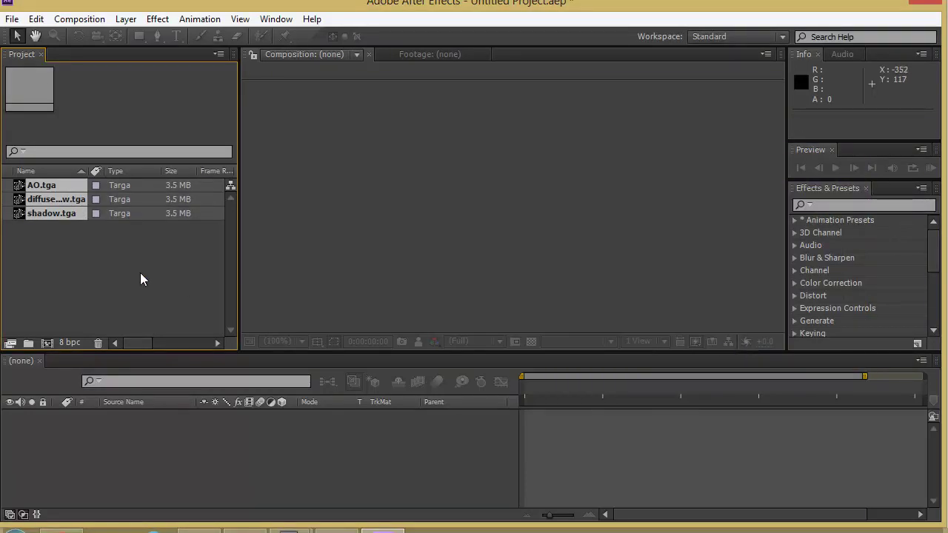
Step: Create a composition from the diffuseNoShadow.tga footage and enlarge the composition preview area
{"action": "left_click", "coordinate": [68, 228]}
{"action": "left_click", "coordinate": [45, 199]}
{"action": "left_click_drag", "start_coordinate": [22, 205], "coordinate": [117, 469]}
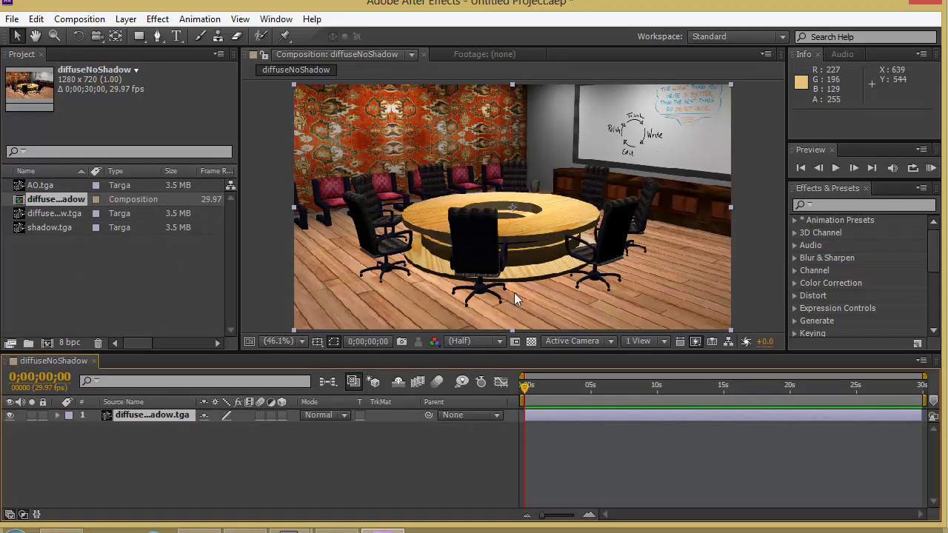
{"action": "left_click_drag", "start_coordinate": [329, 356], "coordinate": [329, 382]}
Step: Add shadow.tga to the composition as a layer above the diffuseNoShadow.tga layer
{"action": "left_click", "coordinate": [39, 268]}
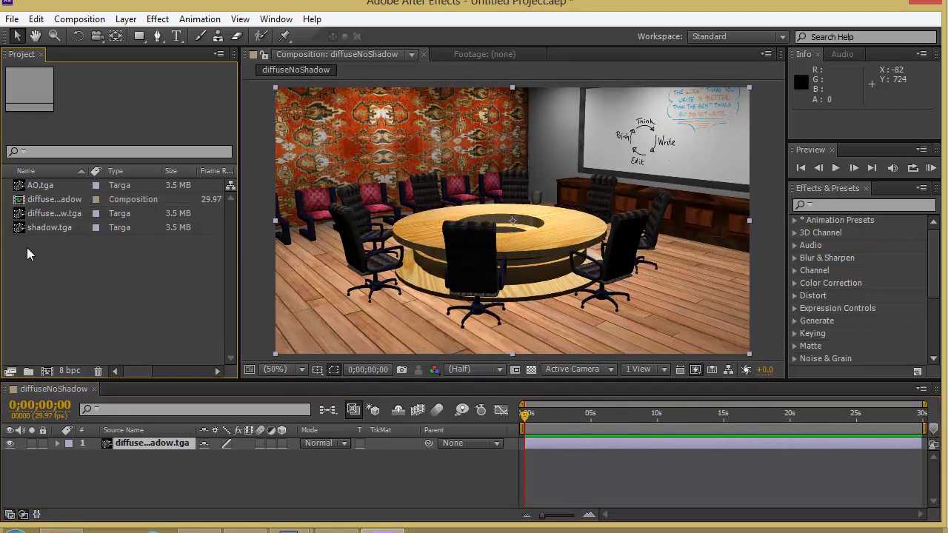
{"action": "left_click", "coordinate": [18, 215]}
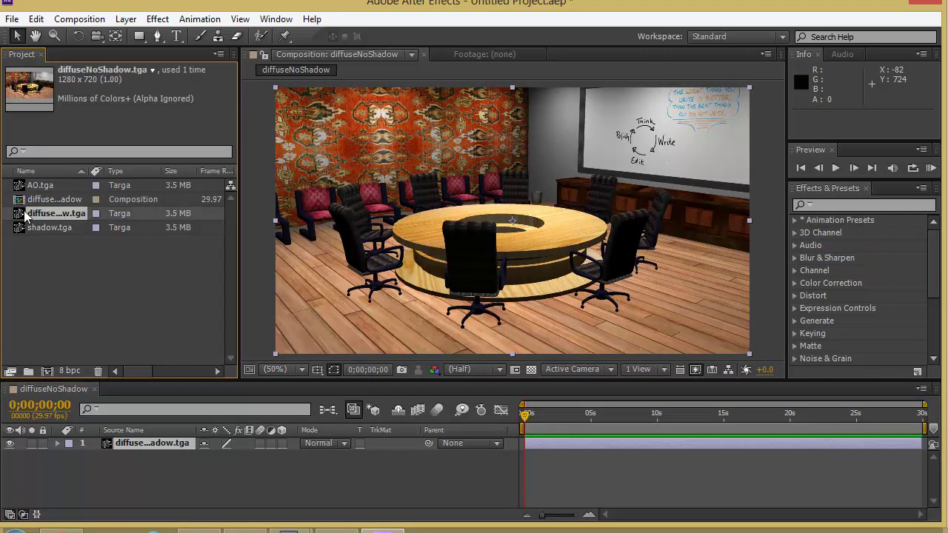
{"action": "left_click_drag", "start_coordinate": [20, 228], "coordinate": [79, 443]}
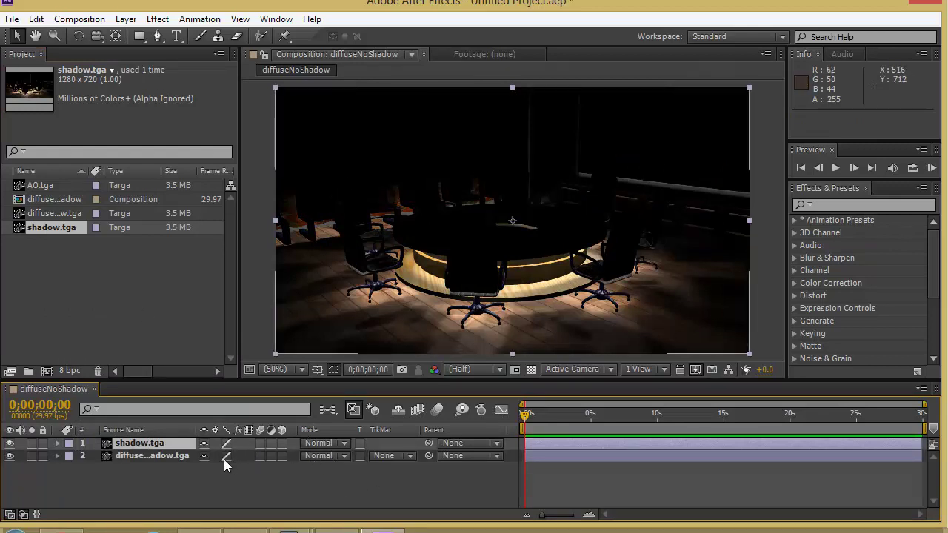
Step: Dismiss the blending mode choices without changing them and hide the Modes column in the timeline
{"action": "left_click", "coordinate": [347, 456]}
{"action": "left_click", "coordinate": [293, 480]}
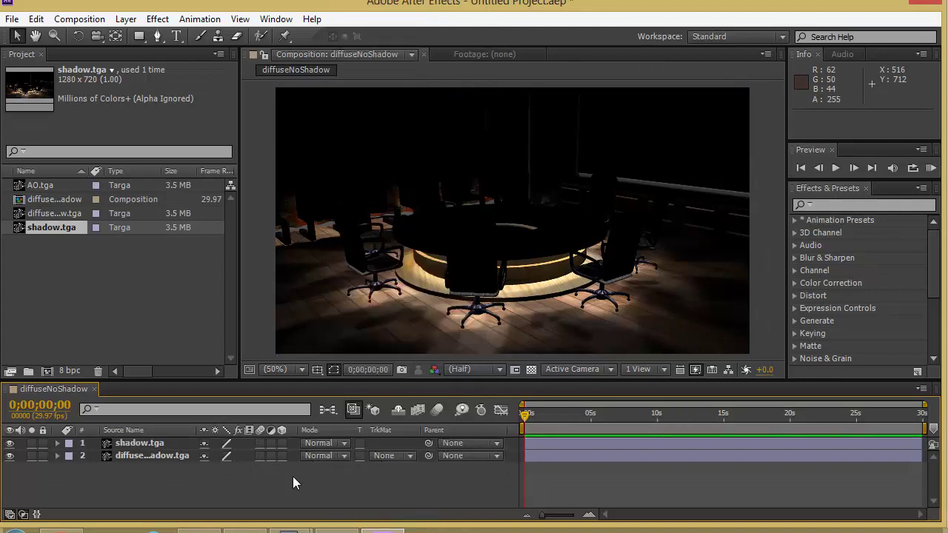
{"action": "right_click", "coordinate": [173, 430]}
{"action": "mouse_move", "coordinate": [218, 478]}
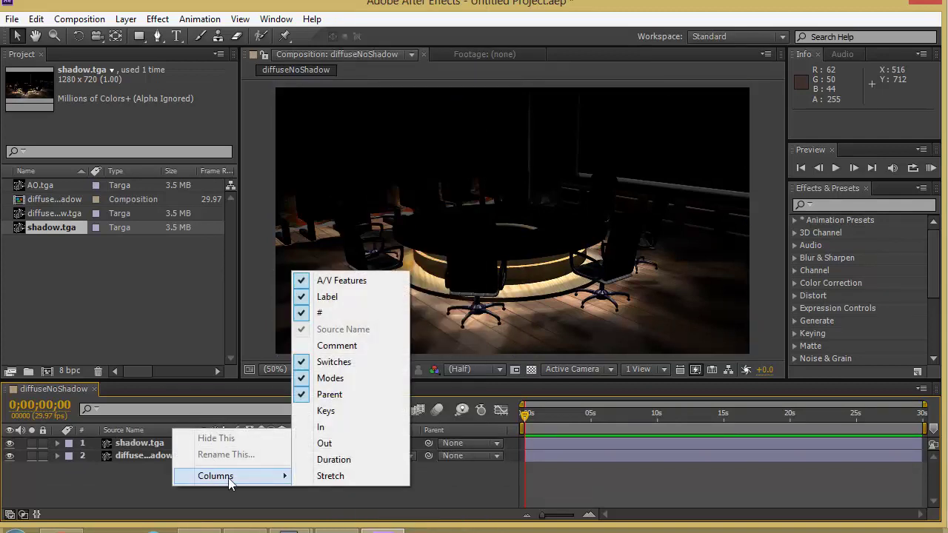
{"action": "left_click", "coordinate": [335, 379]}
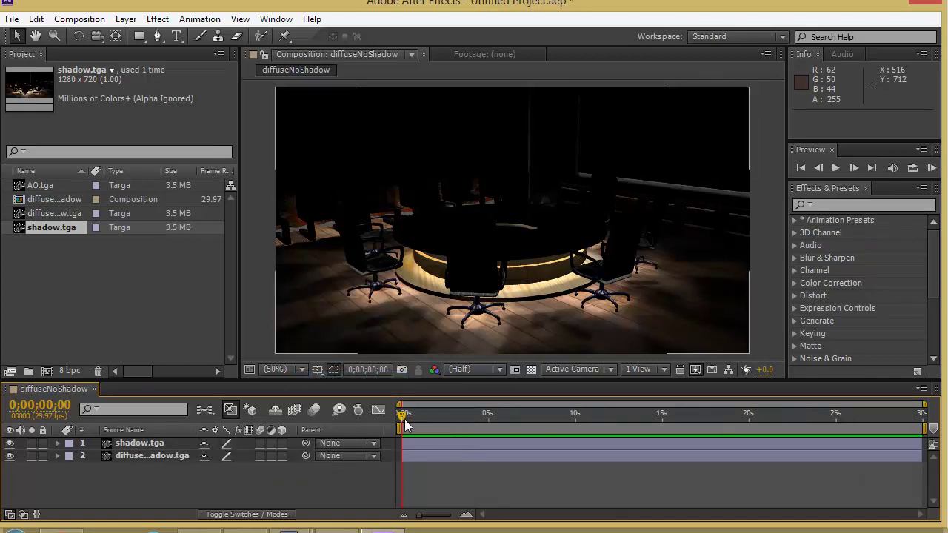
Step: Show the Modes column in the timeline and set the shadow.tga layer's blending mode to Difference
{"action": "right_click", "coordinate": [171, 431]}
{"action": "mouse_move", "coordinate": [213, 478]}
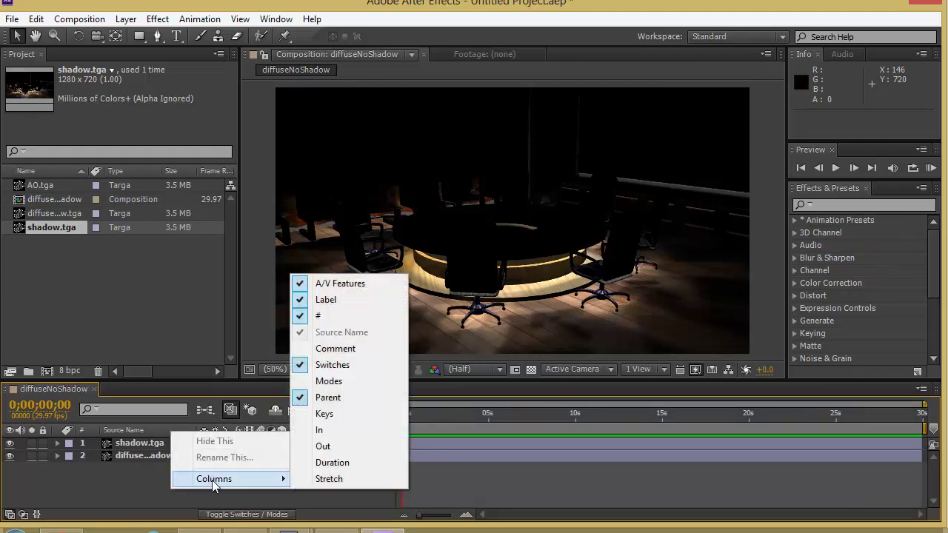
{"action": "left_click", "coordinate": [329, 382]}
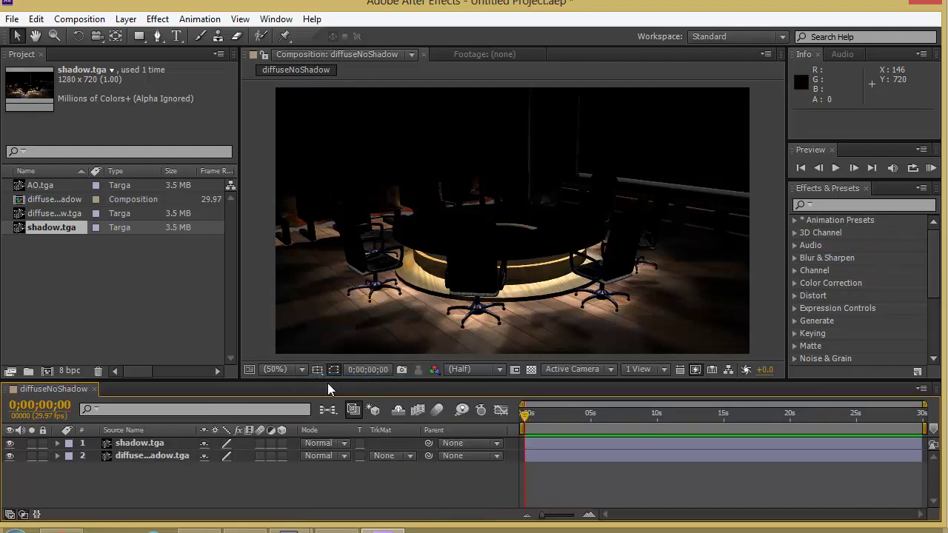
{"action": "left_click", "coordinate": [155, 445]}
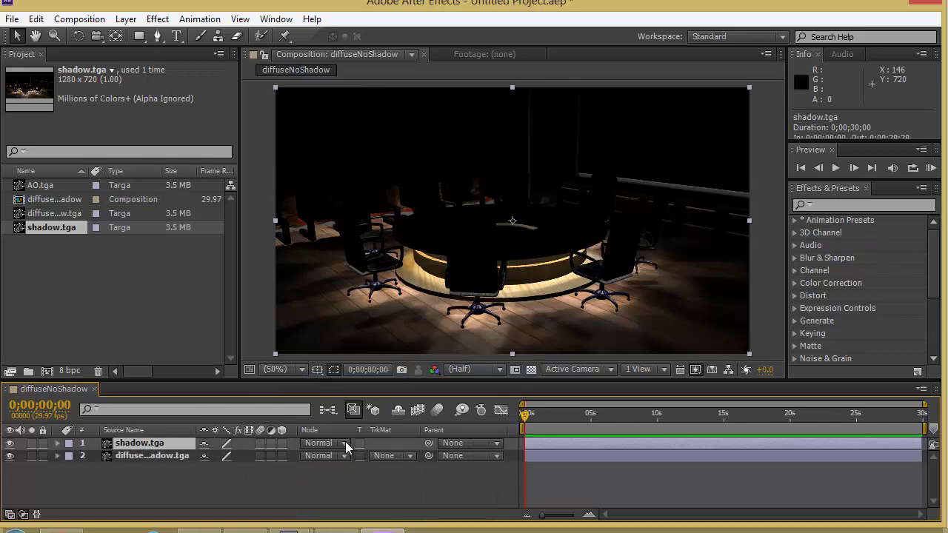
{"action": "left_click", "coordinate": [346, 444]}
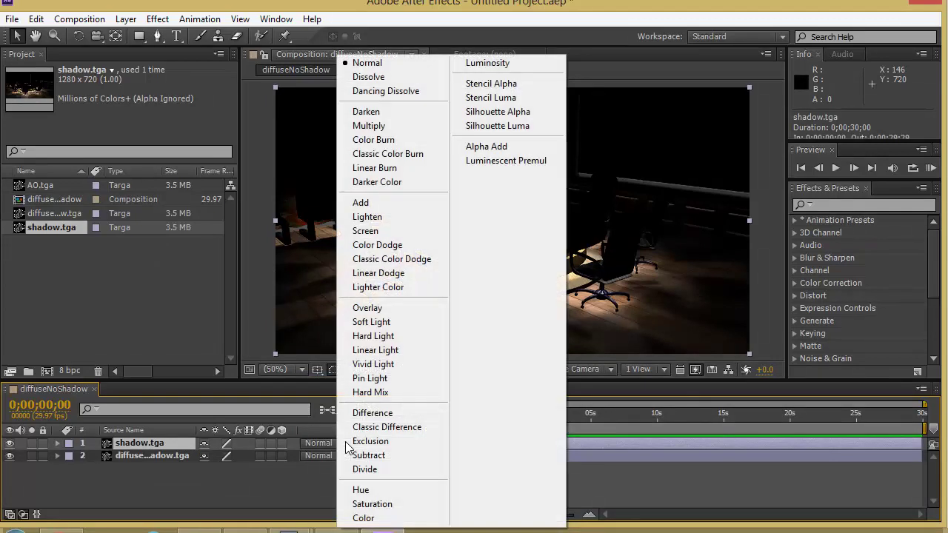
{"action": "left_click", "coordinate": [376, 413]}
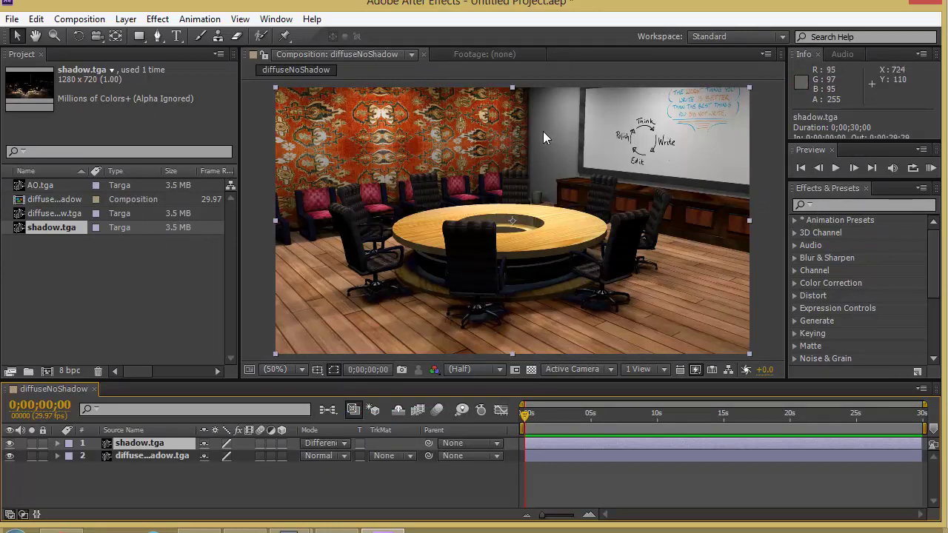
Step: Compare the composition with and without the shadow.tga layer by toggling its visibility, leaving the layer visible
{"action": "left_click", "coordinate": [9, 443]}
{"action": "left_click", "coordinate": [9, 443]}
{"action": "left_click", "coordinate": [9, 443]}
{"action": "left_click", "coordinate": [10, 443]}
{"action": "left_click", "coordinate": [9, 443]}
{"action": "left_click", "coordinate": [9, 443]}
{"action": "left_click", "coordinate": [10, 443]}
{"action": "left_click", "coordinate": [10, 443]}
Step: Add AO.tga as the uppermost layer with the Multiply blending mode and compare the image with and without it
{"action": "left_click_drag", "start_coordinate": [21, 188], "coordinate": [105, 444]}
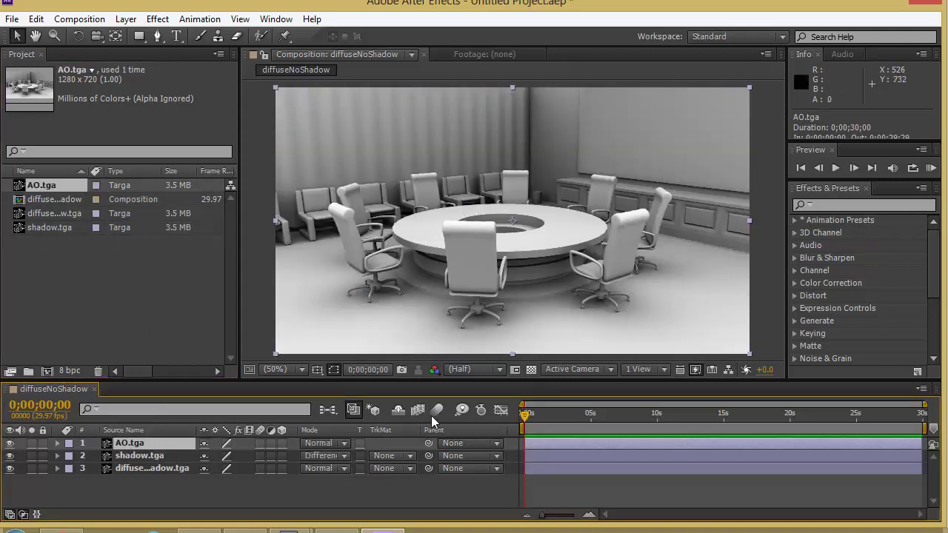
{"action": "left_click", "coordinate": [344, 445]}
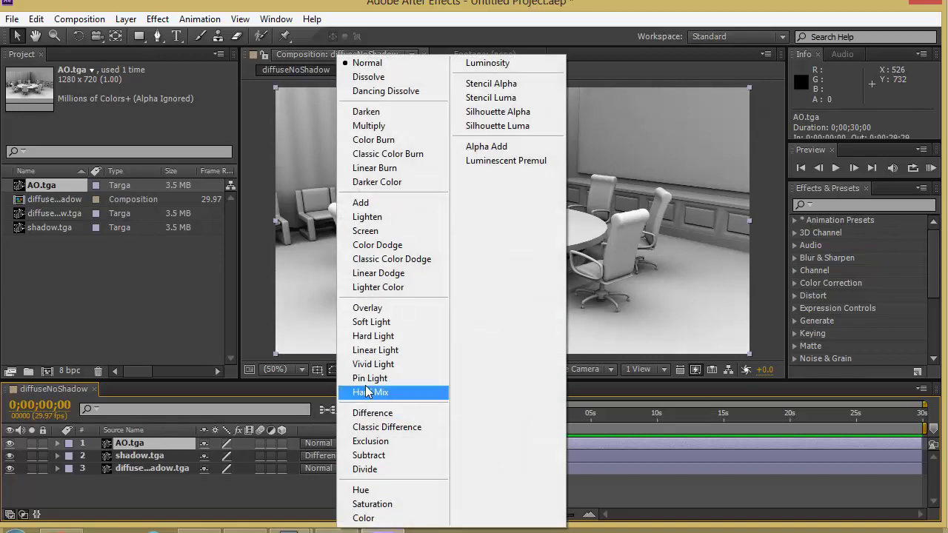
{"action": "left_click", "coordinate": [395, 127]}
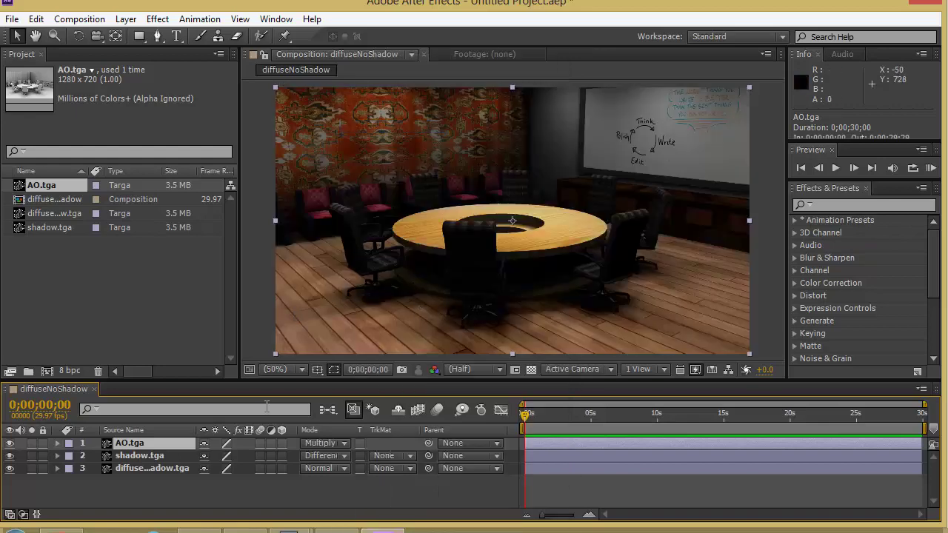
{"action": "left_click", "coordinate": [10, 443]}
{"action": "left_click", "coordinate": [9, 444]}
Step: Set the opacity of the AO.tga layer to 71% and the opacity of the shadow.tga layer to 48%
{"action": "key", "text": "t"}
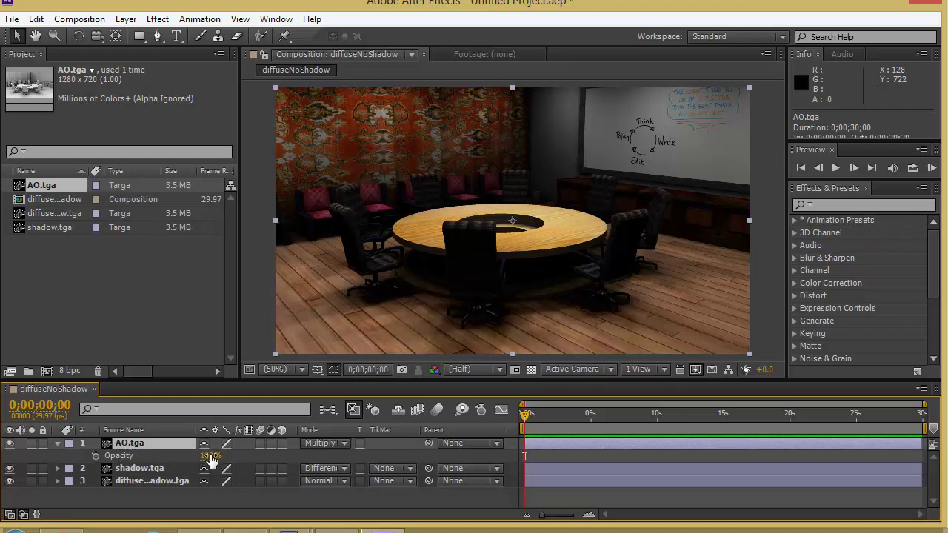
{"action": "left_click_drag", "start_coordinate": [210, 456], "coordinate": [171, 466]}
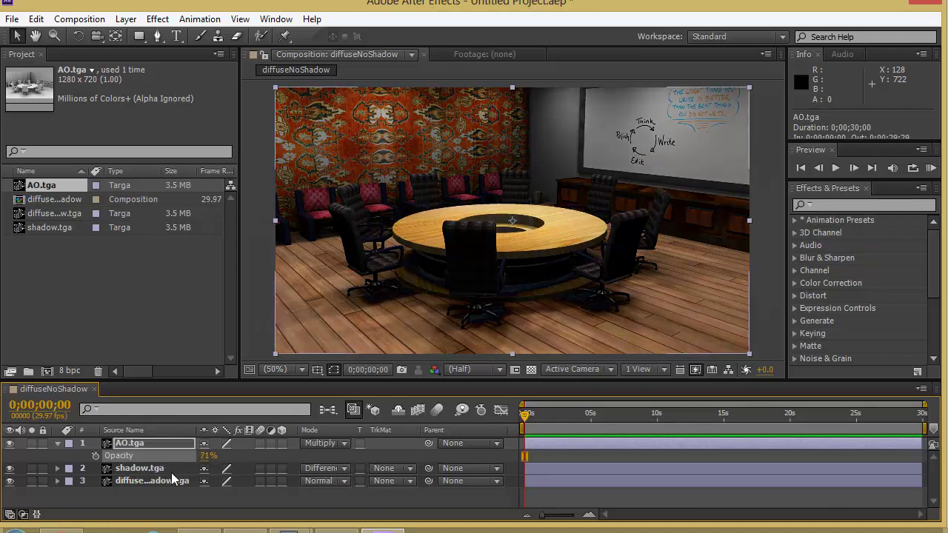
{"action": "left_click", "coordinate": [118, 472]}
{"action": "key", "text": "t"}
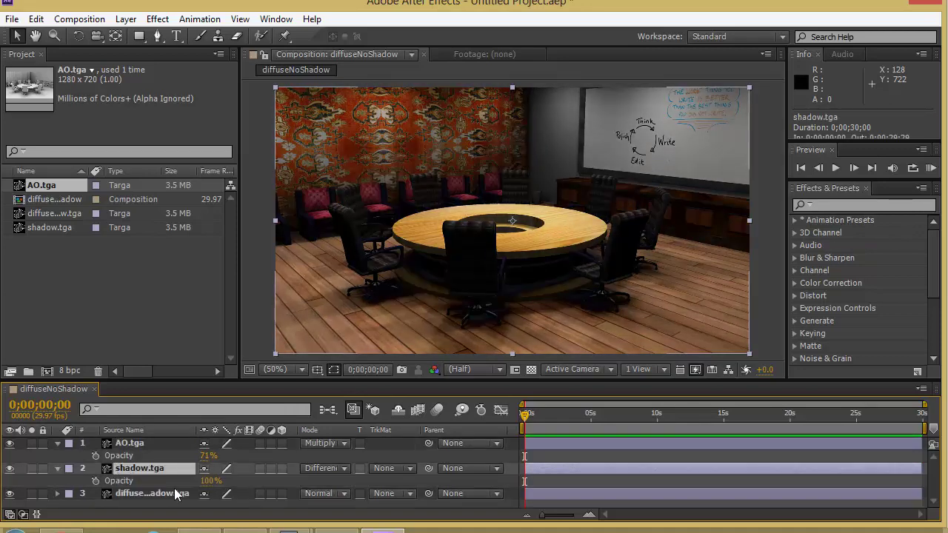
{"action": "left_click_drag", "start_coordinate": [206, 480], "coordinate": [170, 485]}
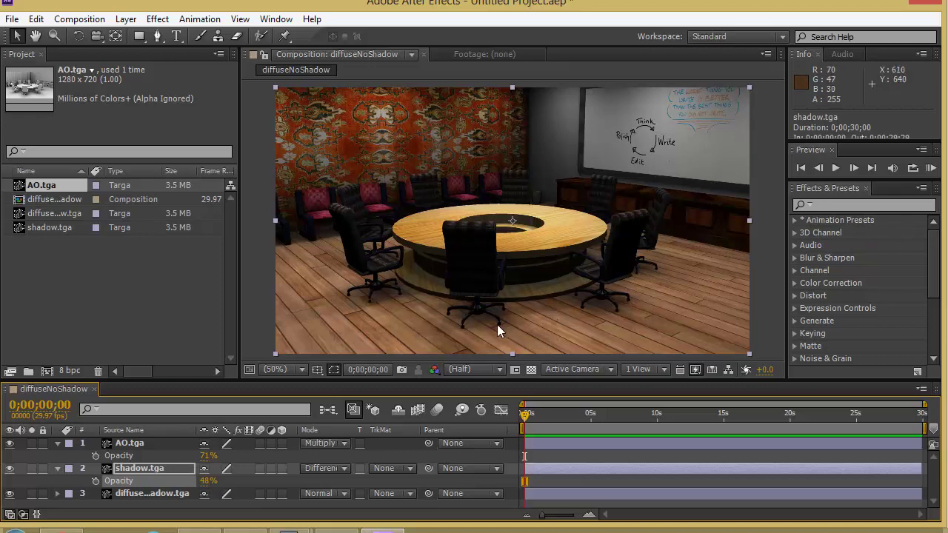
Step: Examine what the shadow.tga and AO.tga layers each contribute by toggling their visibility, leaving both layers visible
{"action": "left_click", "coordinate": [10, 468]}
{"action": "left_click", "coordinate": [10, 468]}
{"action": "left_click", "coordinate": [10, 468]}
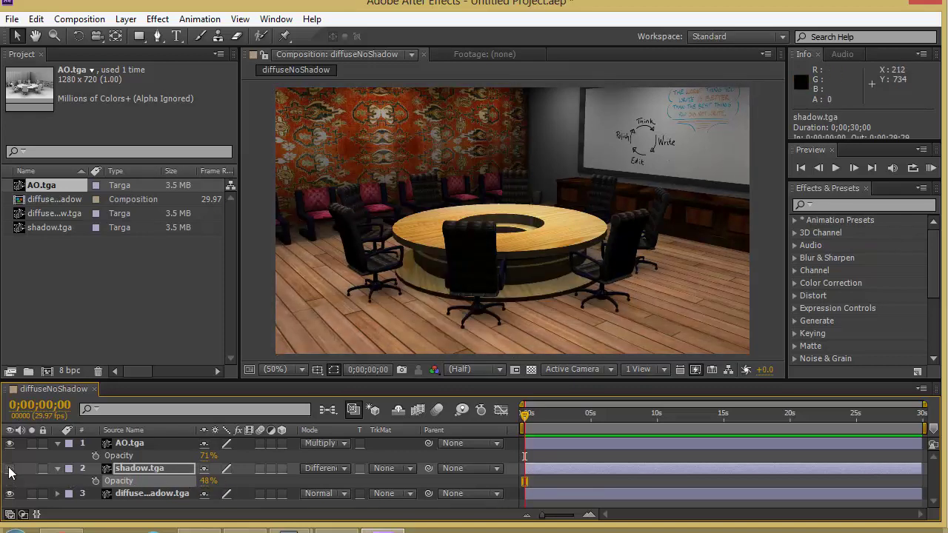
{"action": "left_click", "coordinate": [9, 468]}
{"action": "left_click", "coordinate": [9, 468]}
{"action": "left_click", "coordinate": [129, 443]}
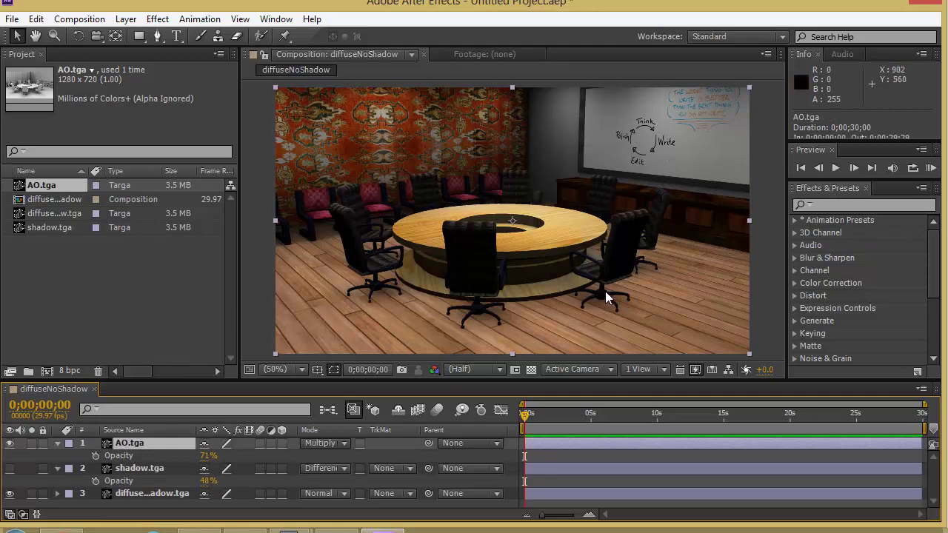
{"action": "left_click", "coordinate": [10, 444]}
{"action": "left_click", "coordinate": [10, 444]}
{"action": "left_click", "coordinate": [10, 468]}
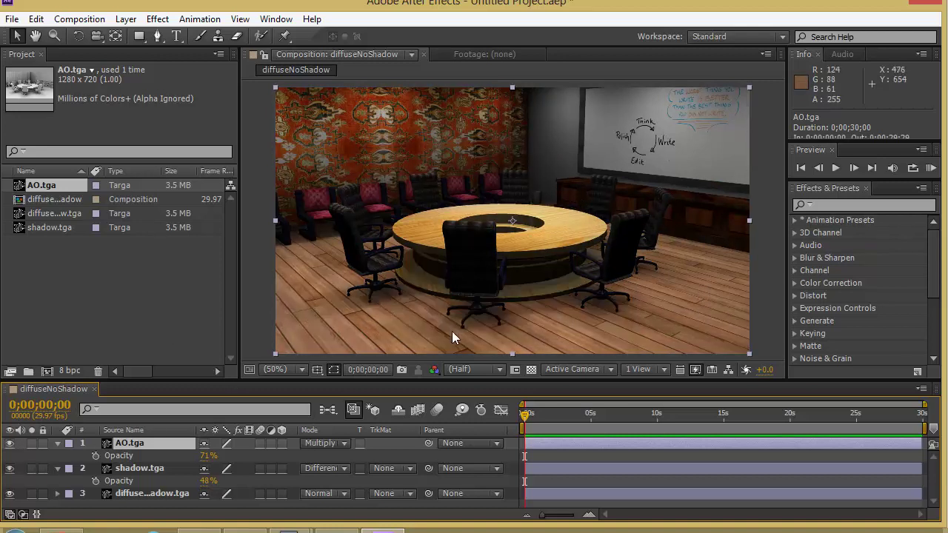